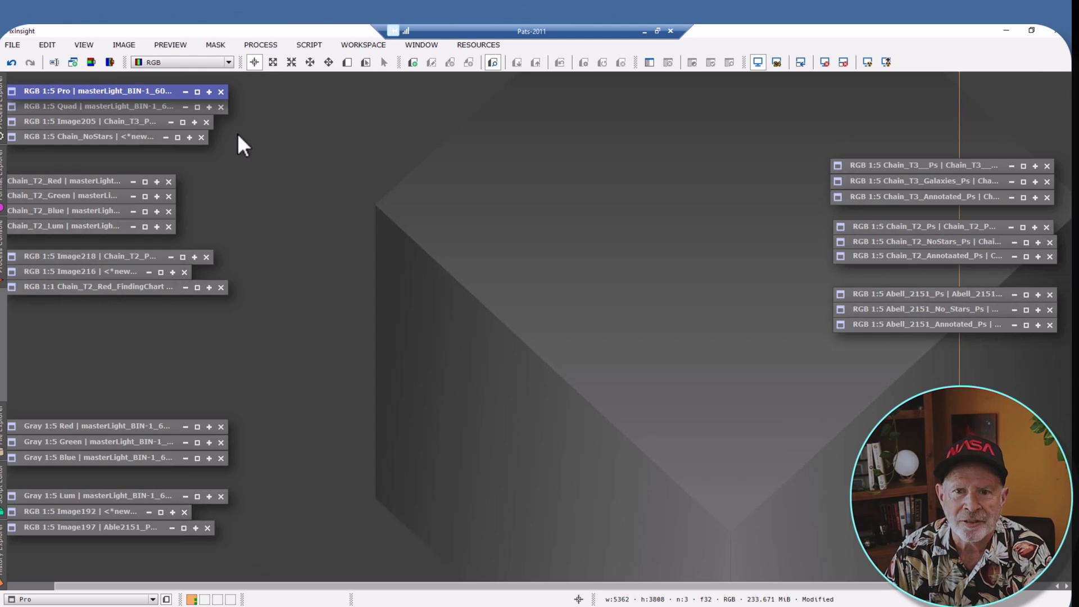
Step: Open the Pro and Quad master images, the combined Image205, then Chain_T3__Ps
double_click(96, 90)
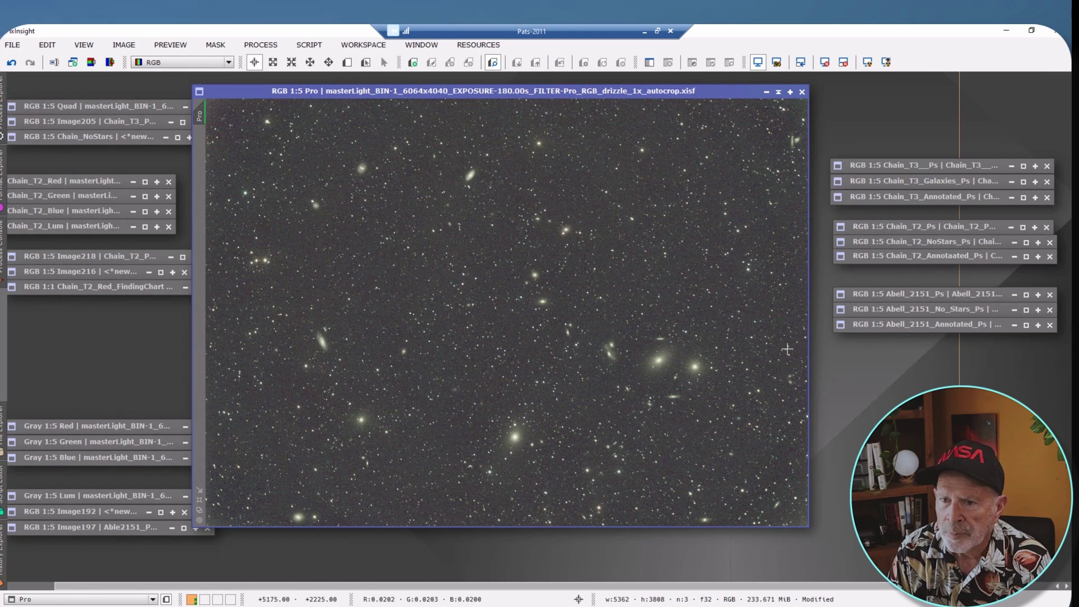
double_click(110, 106)
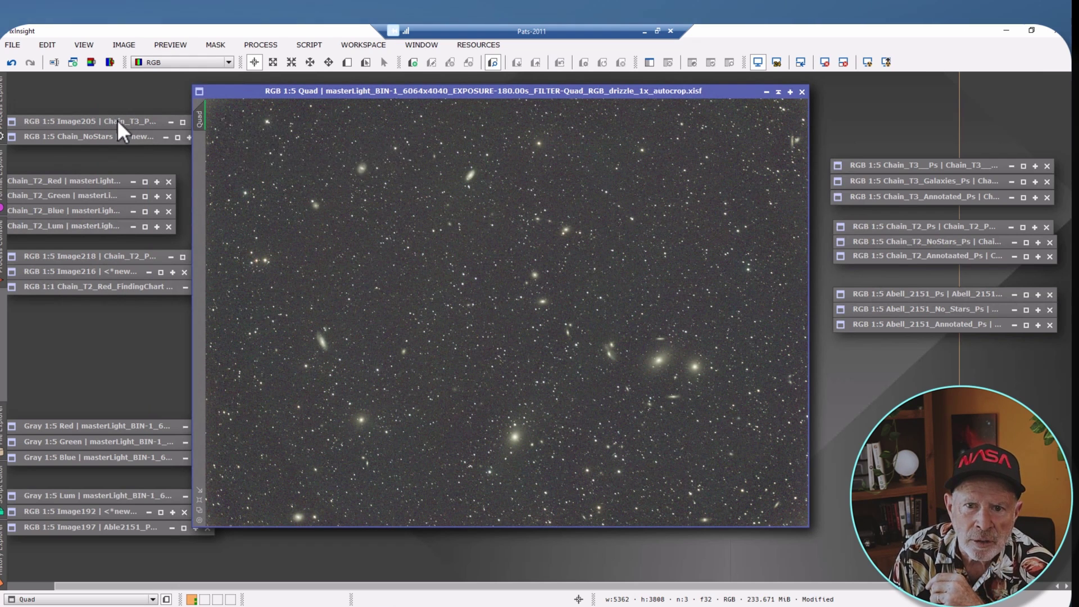
double_click(117, 121)
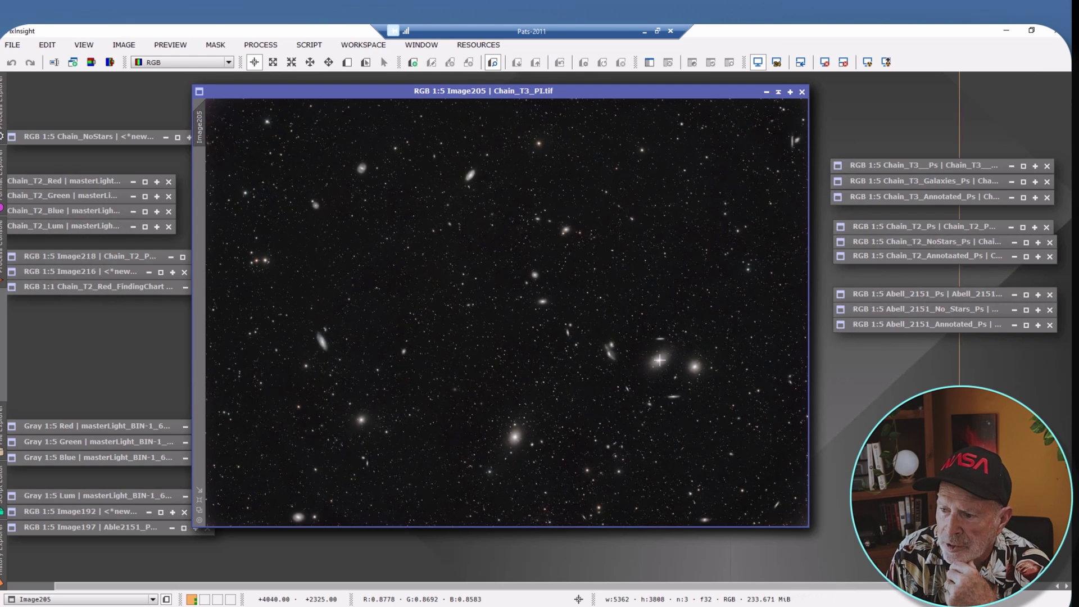
double_click(924, 165)
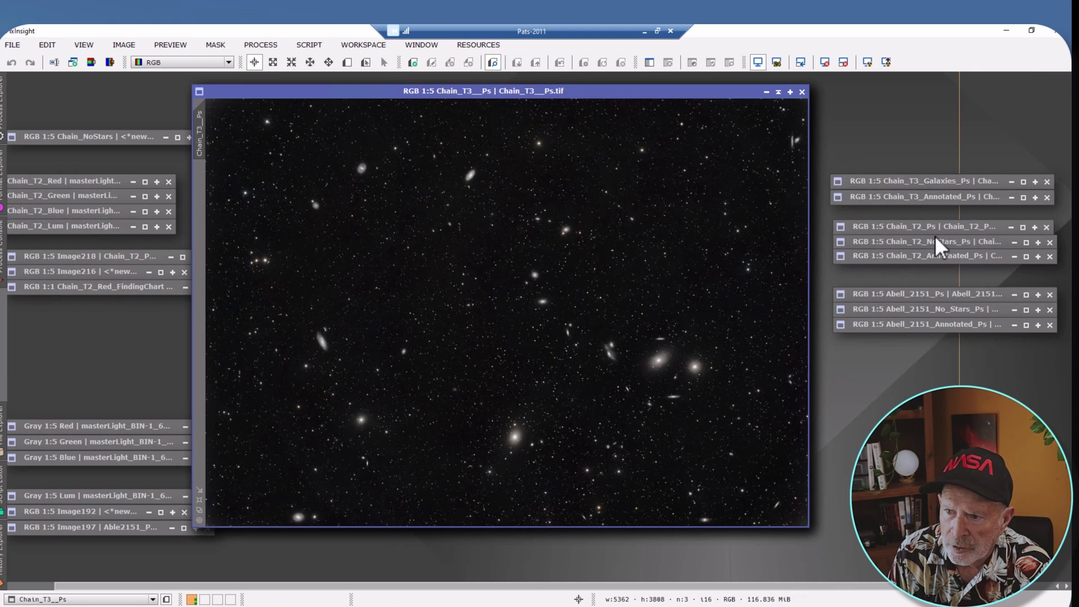
Step: Open the starless Chain_T3_Galaxies_Ps image and zoom in and out to inspect it
double_click(936, 181)
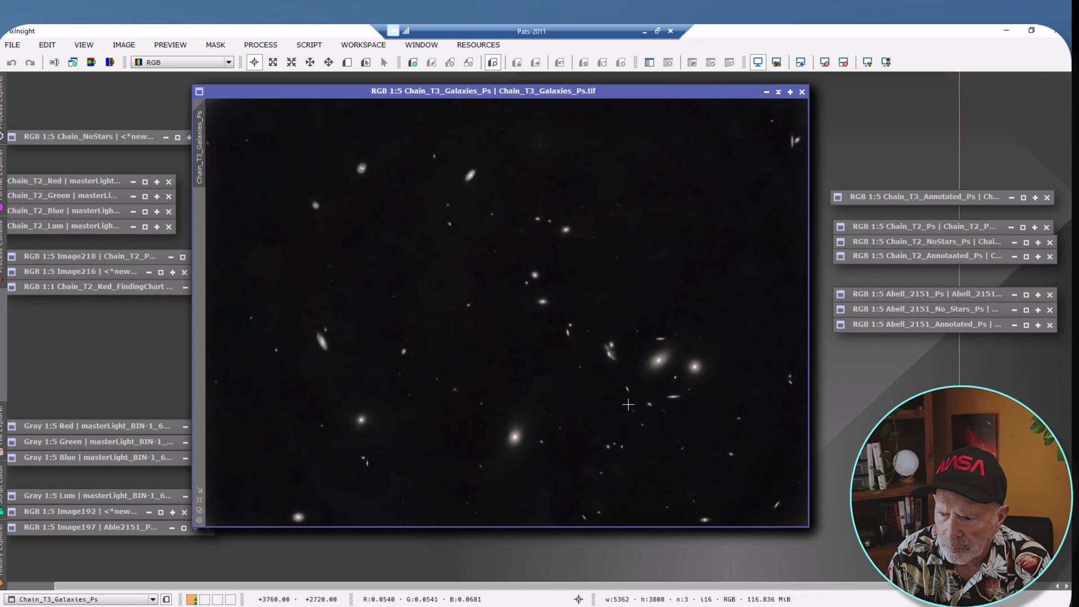
scroll(641, 444, up, 3)
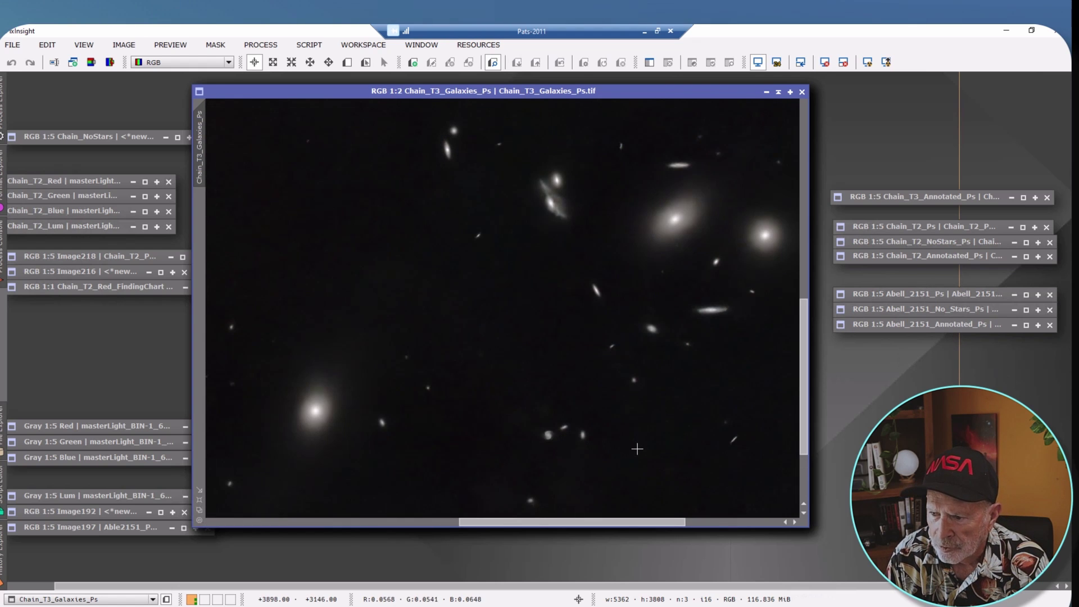
scroll(634, 441, up, 2)
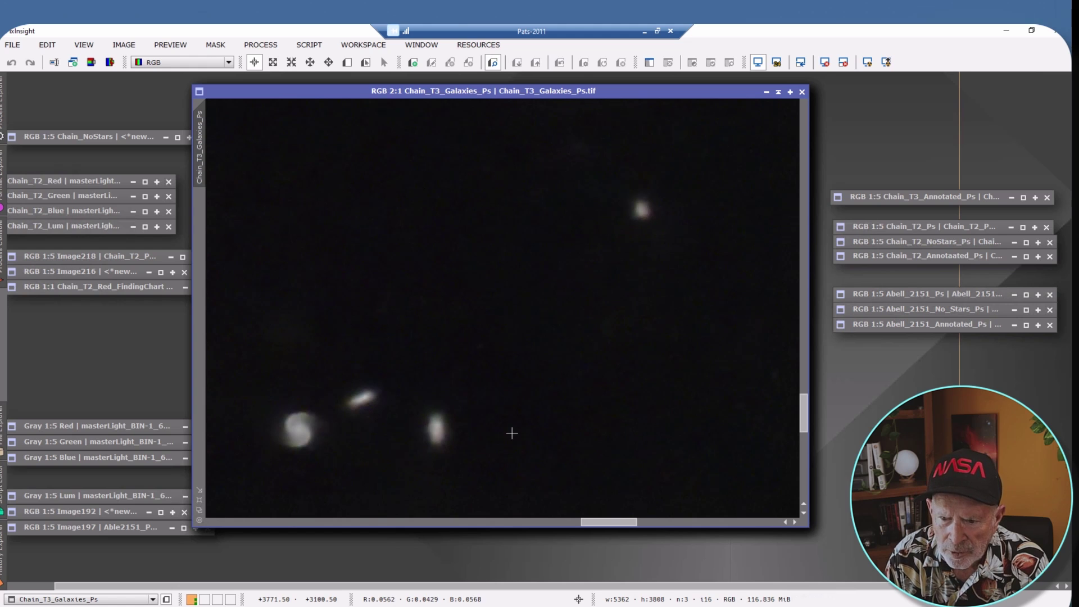
scroll(510, 431, down, 1)
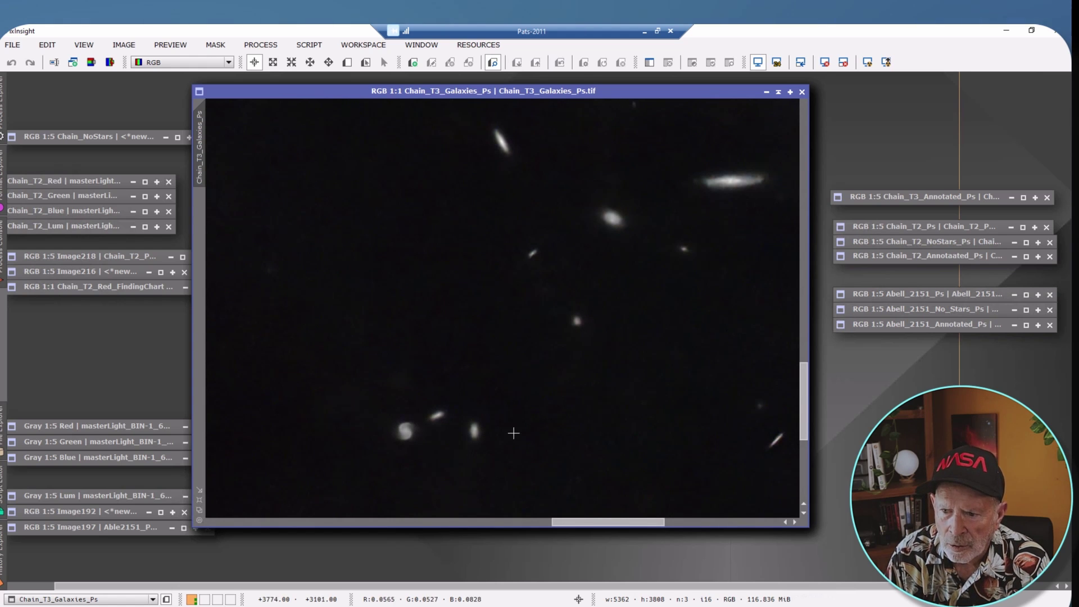
scroll(596, 400, up, 2)
scroll(596, 399, down, 5)
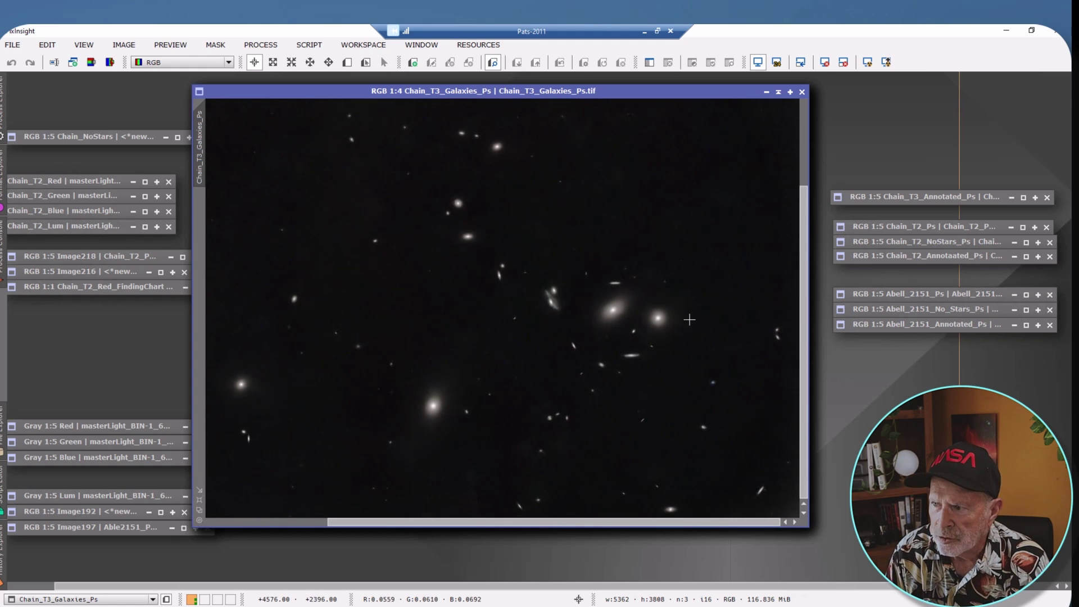
Step: Open Chain_T3_Annotated_Ps, inspect its labelled galaxies at 1:1, return to 1:5, and minimize it
double_click(946, 194)
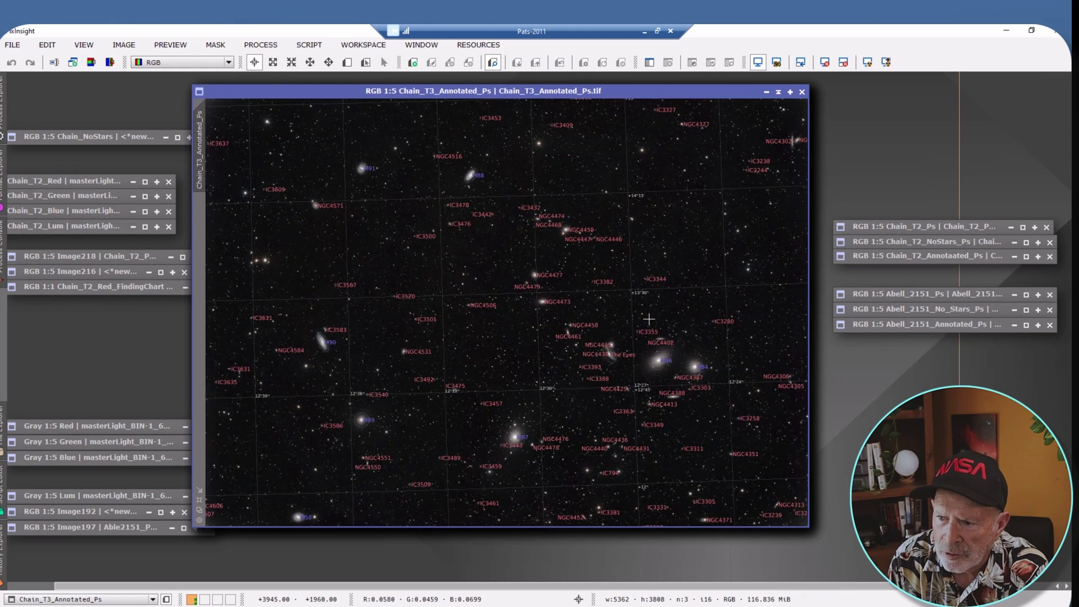
scroll(648, 319, up, 4)
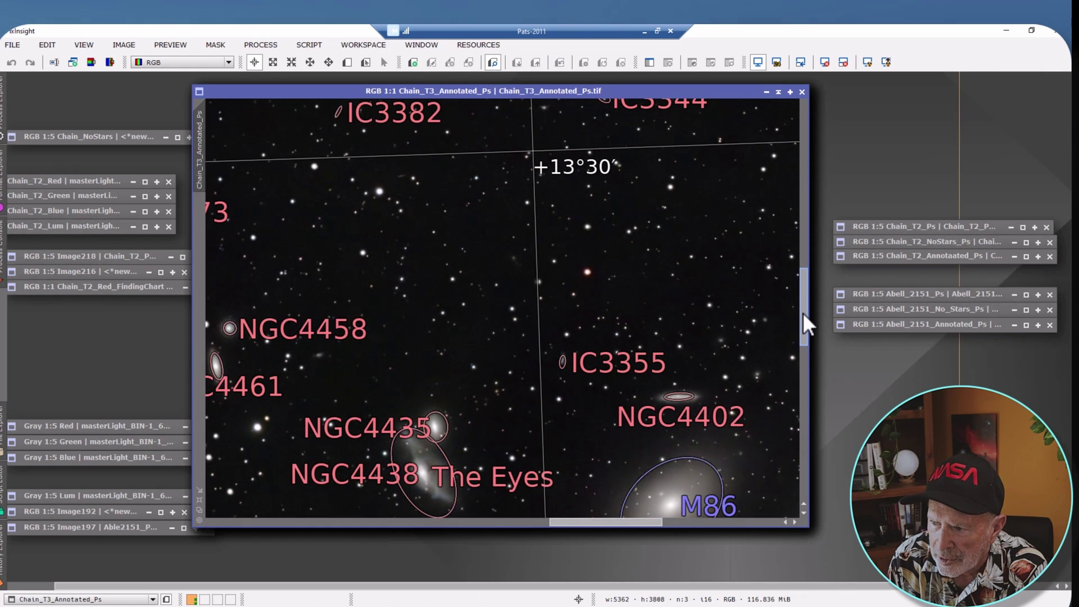
drag(804, 323, 812, 349)
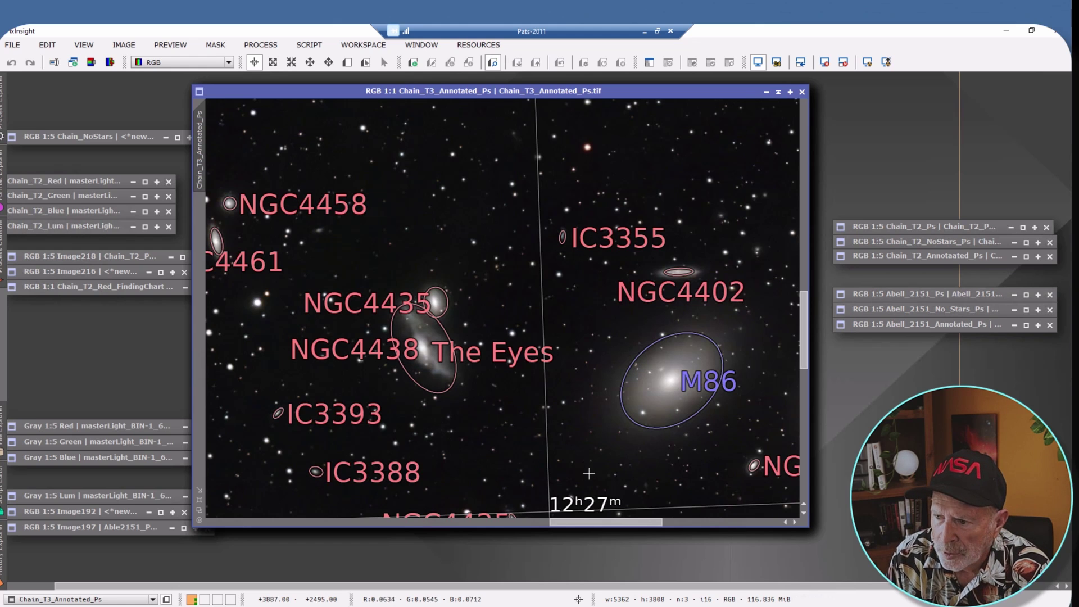
drag(599, 521, 569, 522)
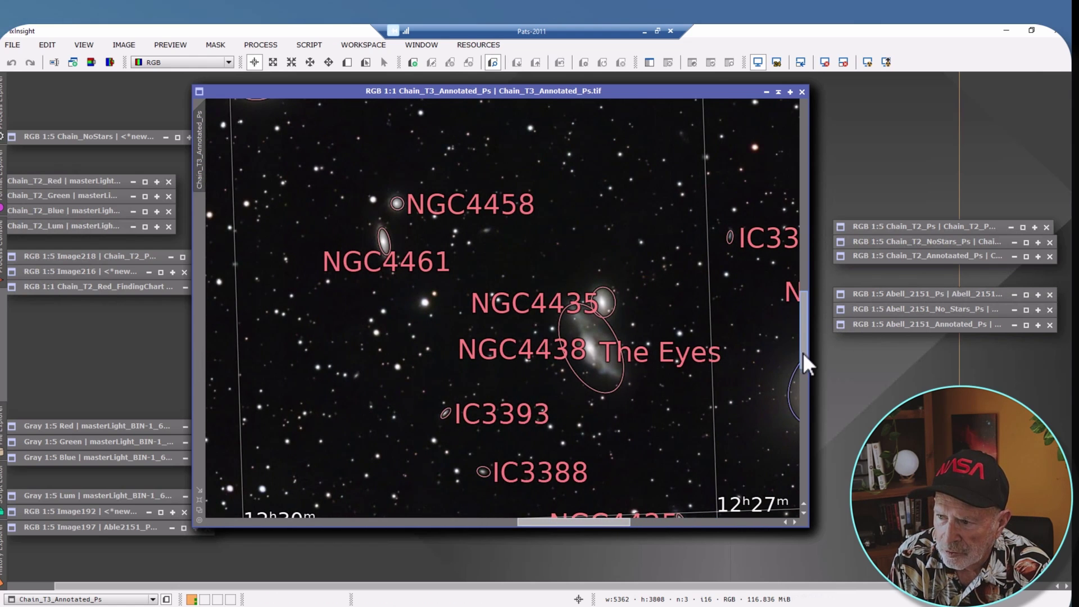
drag(803, 352, 811, 421)
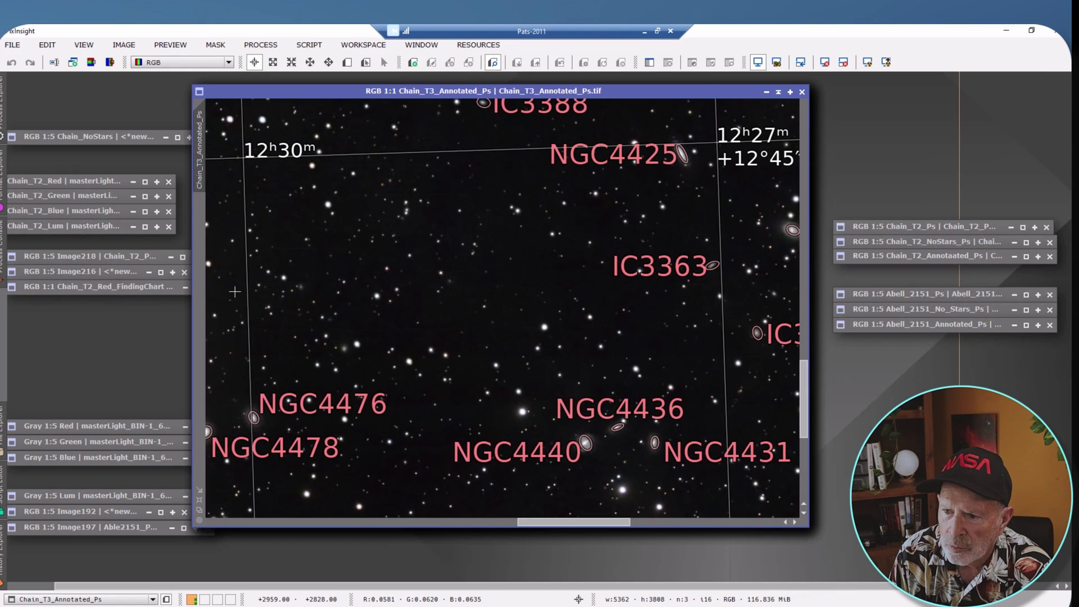
scroll(393, 321, down, 2)
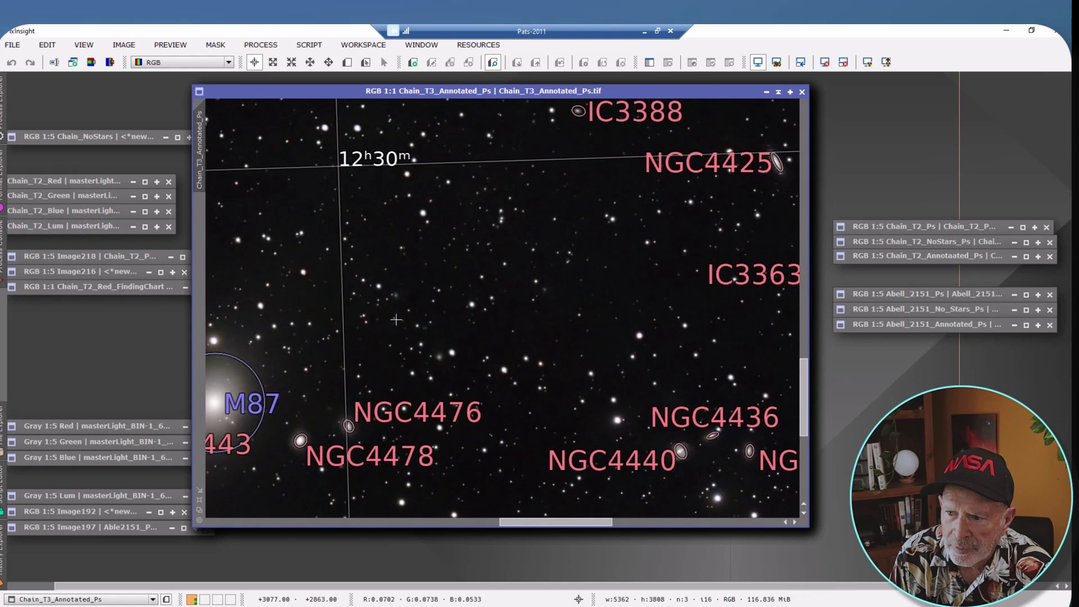
scroll(396, 319, down, 2)
scroll(396, 320, up, 1)
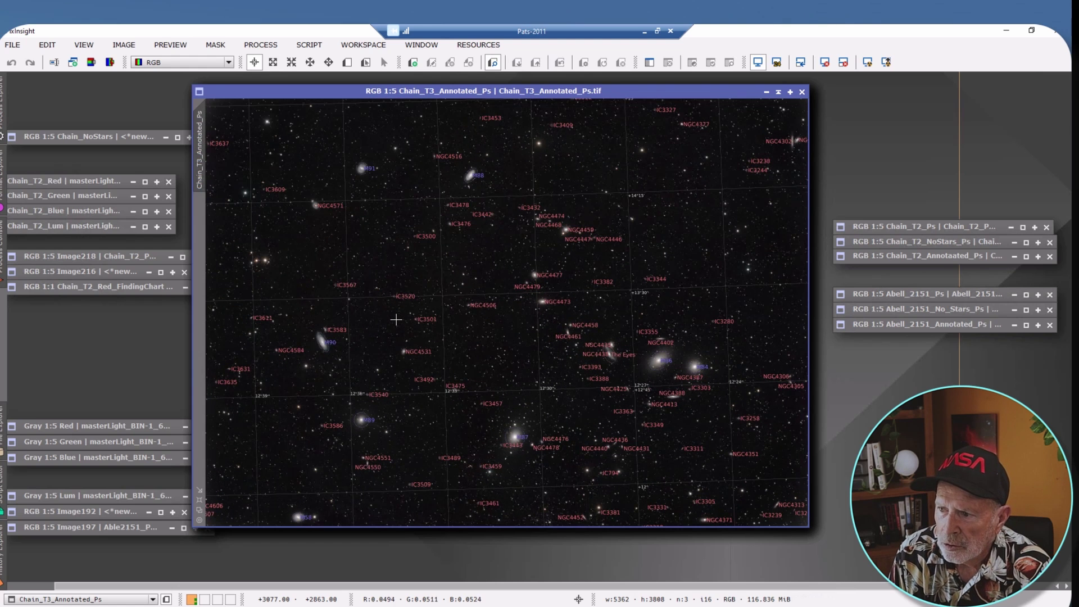
click(779, 92)
Step: Minimize the Galaxies, Chain_T3__Ps, Image205, Quad and Pro windows to icons
click(780, 92)
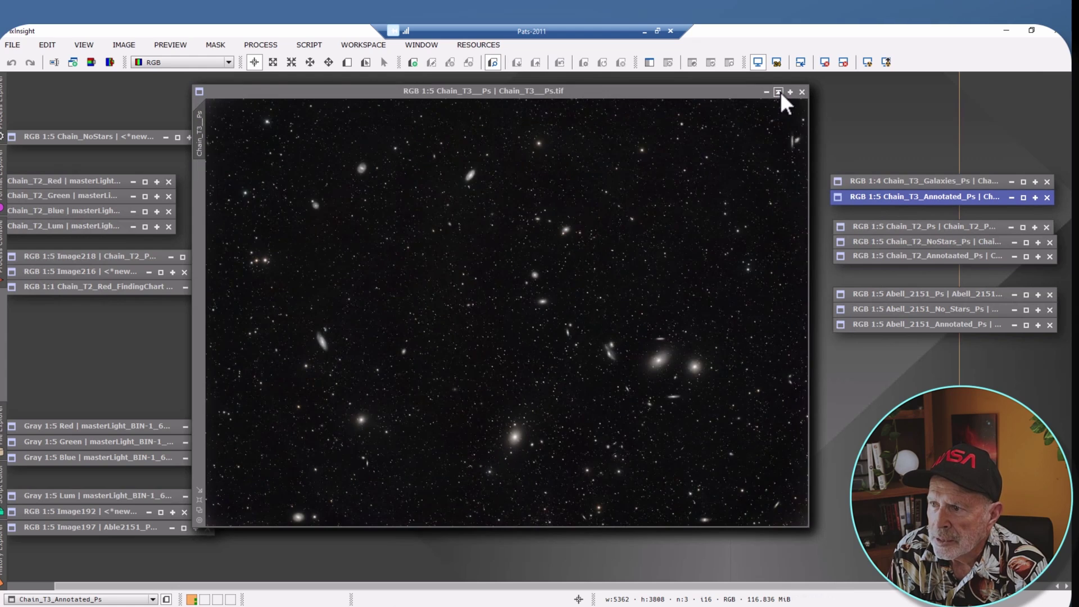
click(780, 92)
click(781, 92)
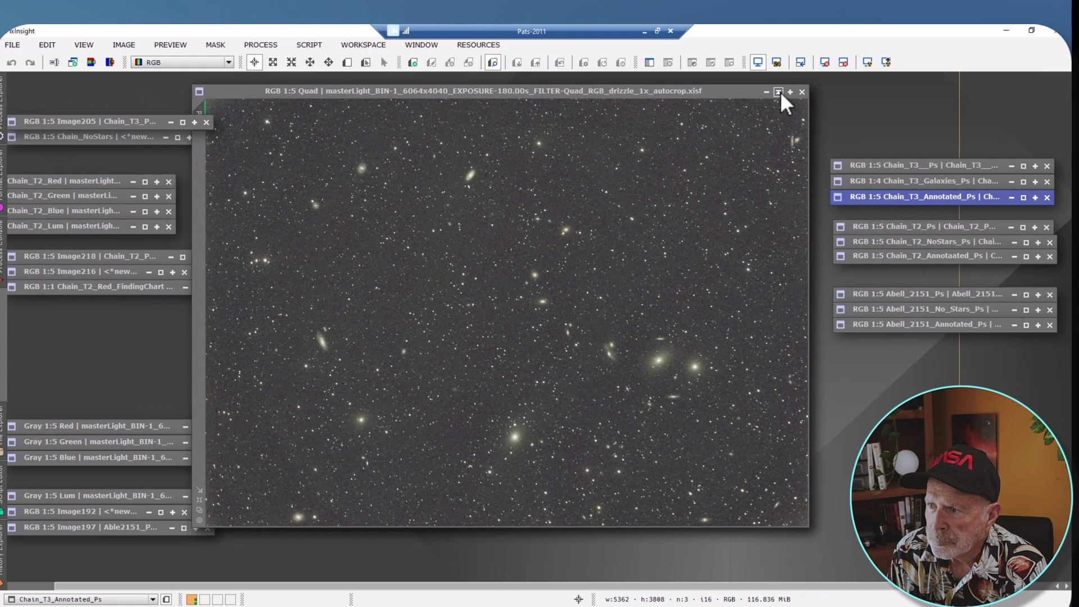
click(781, 92)
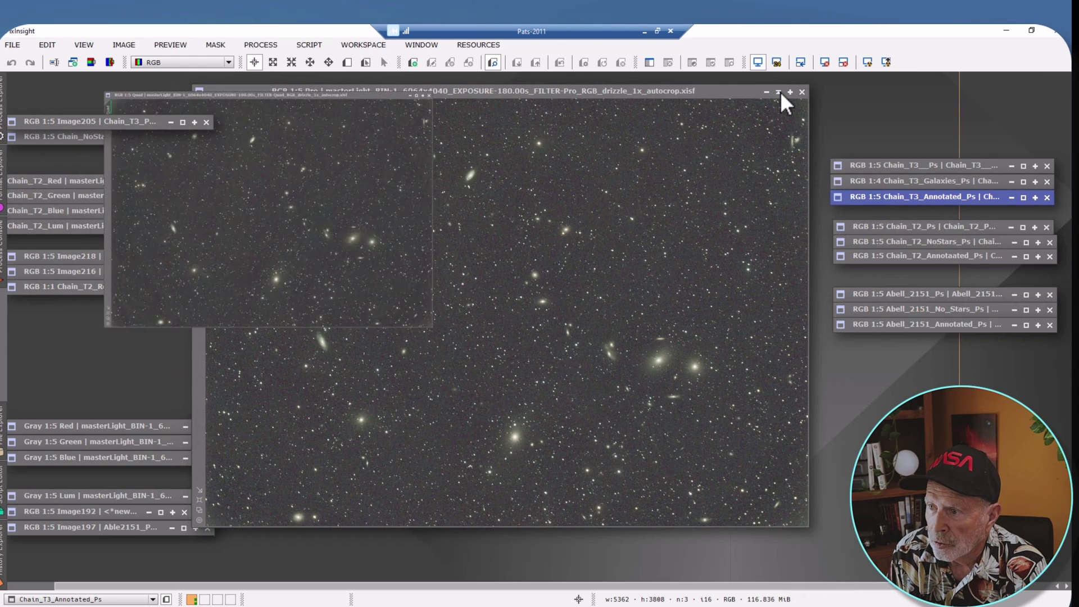
click(781, 93)
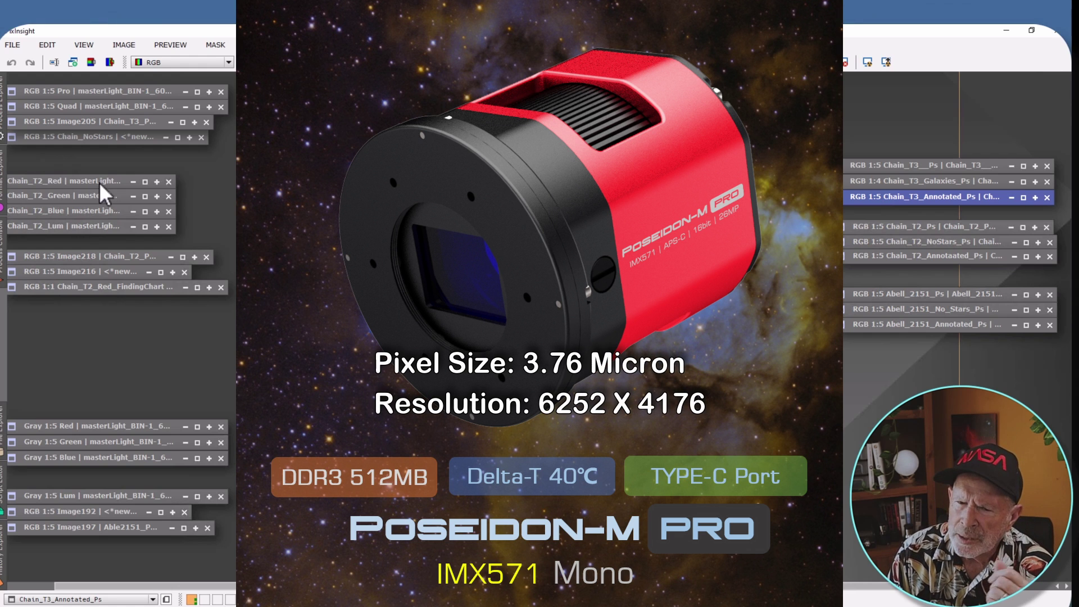
Step: Open the Chain_T2 Red, Green, Blue and Lum frames, then the colour Chain_T2_Ps image
double_click(99, 182)
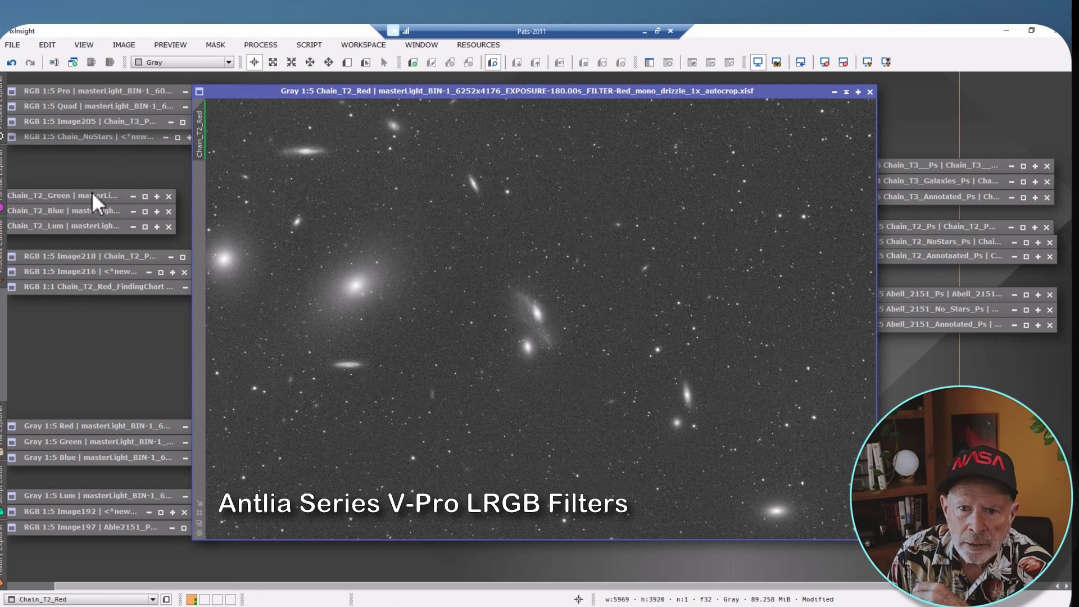
double_click(104, 194)
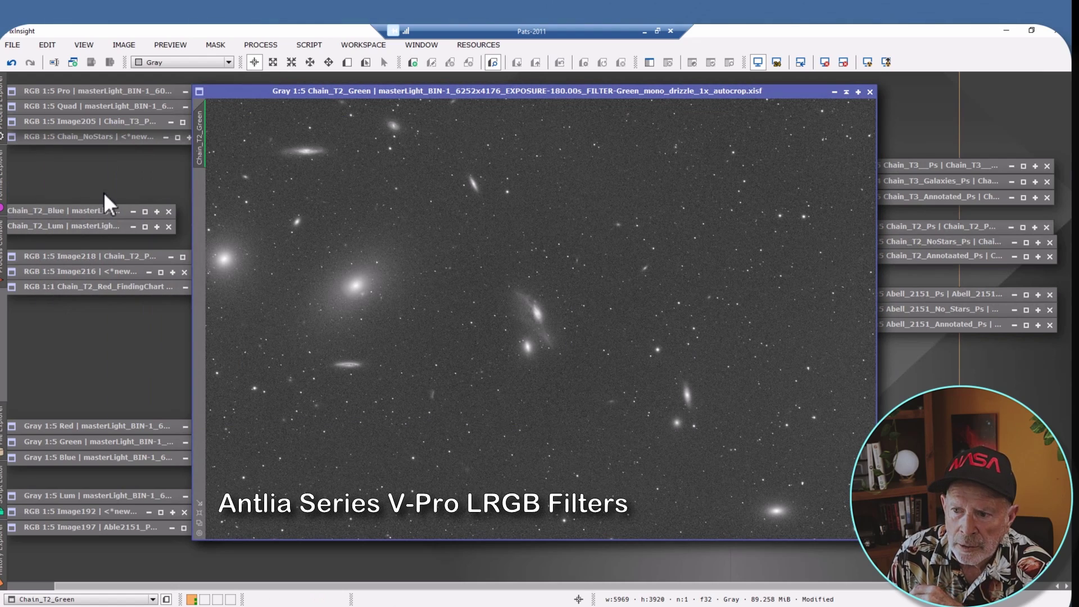
double_click(97, 212)
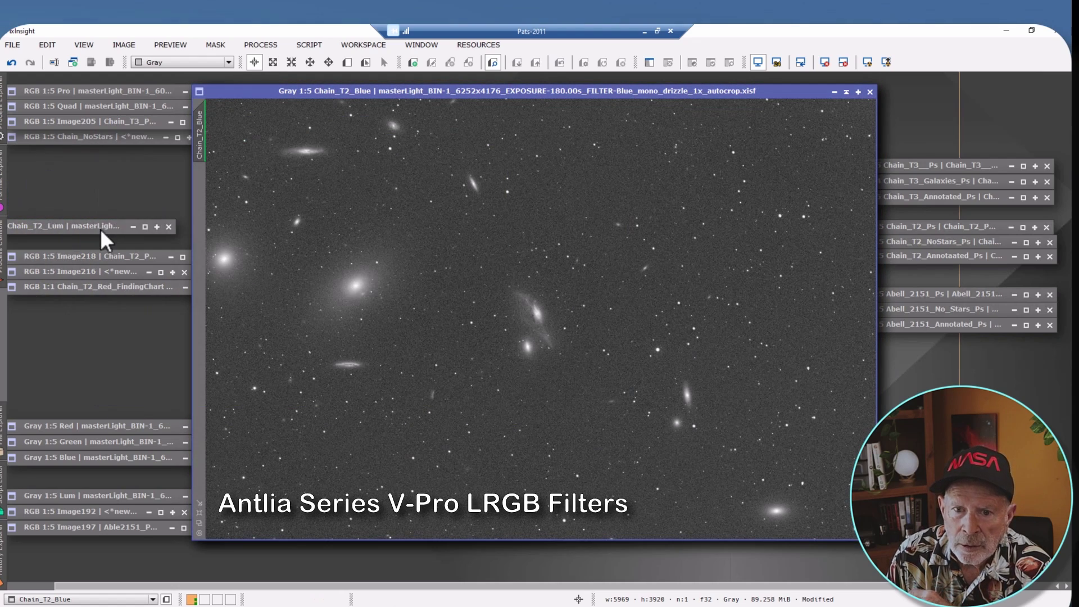
double_click(97, 224)
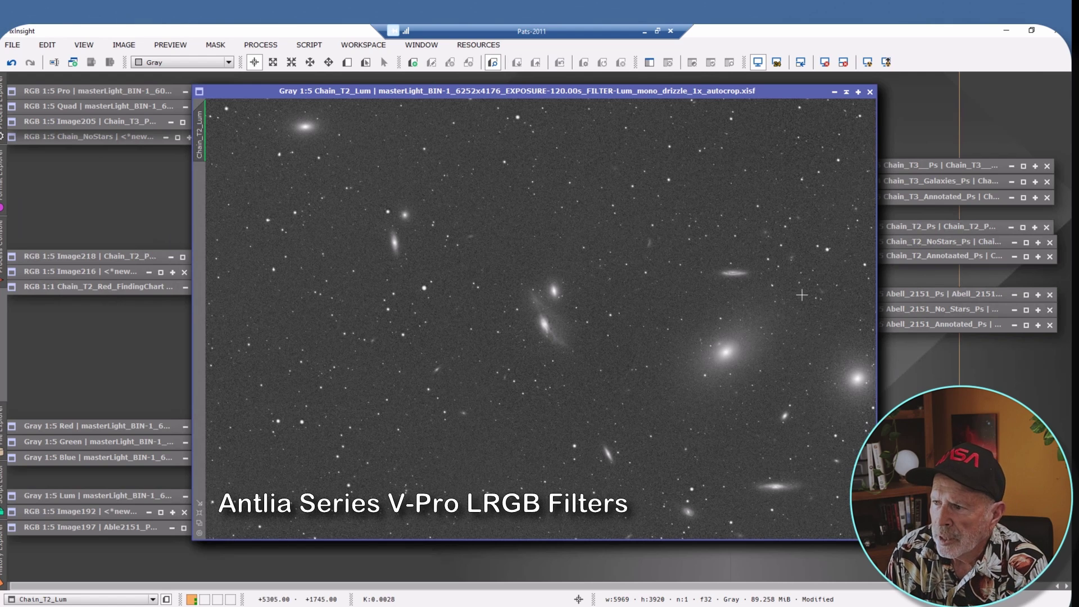
double_click(955, 227)
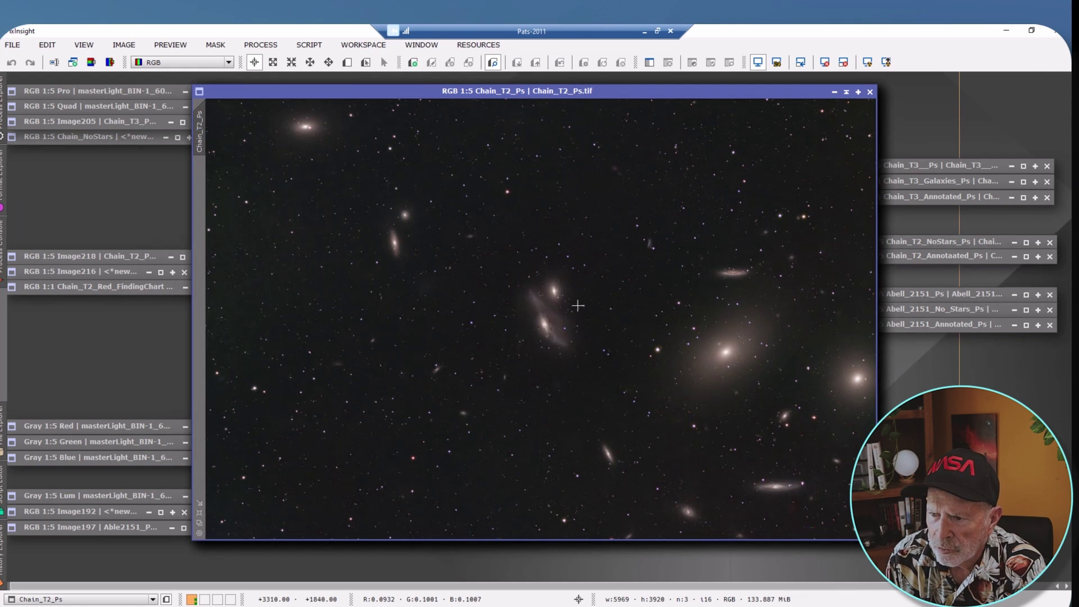
Step: Zoom Chain_T2_Ps to 1:1 on the interacting galaxy pair, then open Chain_T2_NoStars_Ps
scroll(570, 321, up, 4)
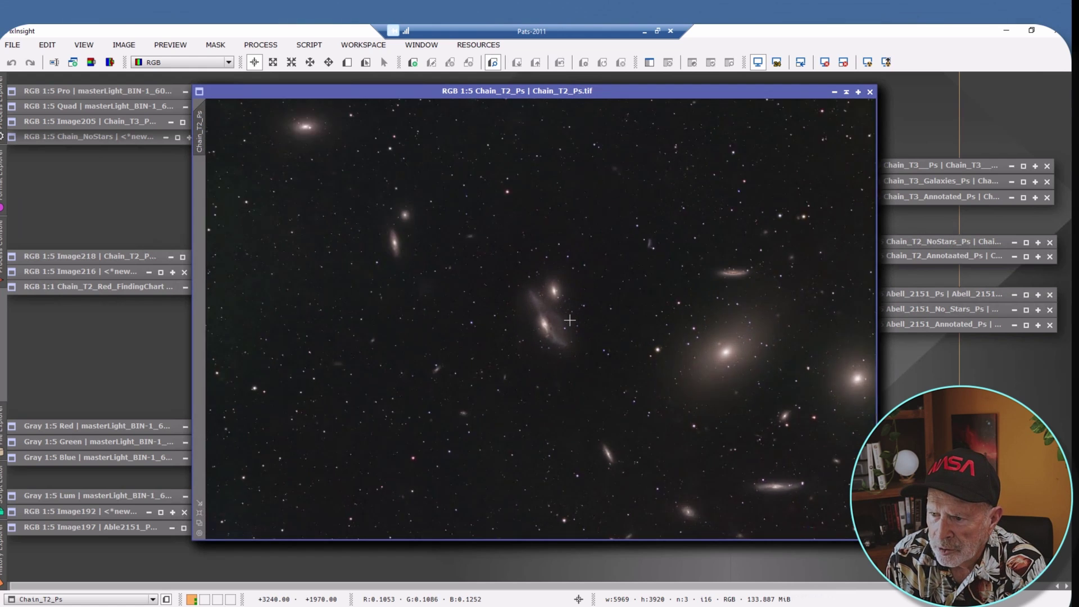
scroll(571, 322, up, 1)
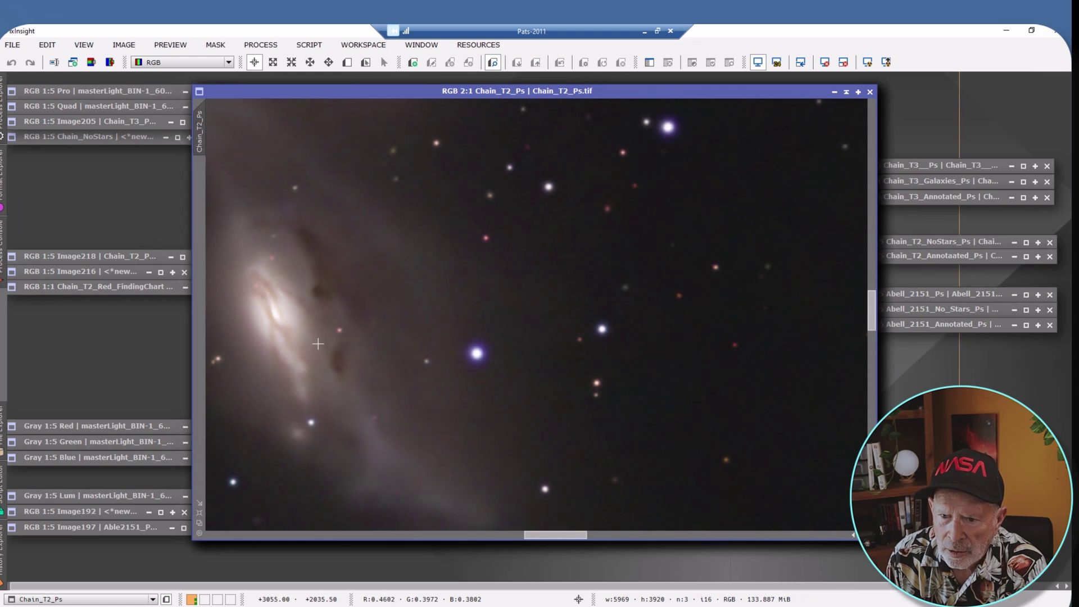
scroll(275, 371, down, 1)
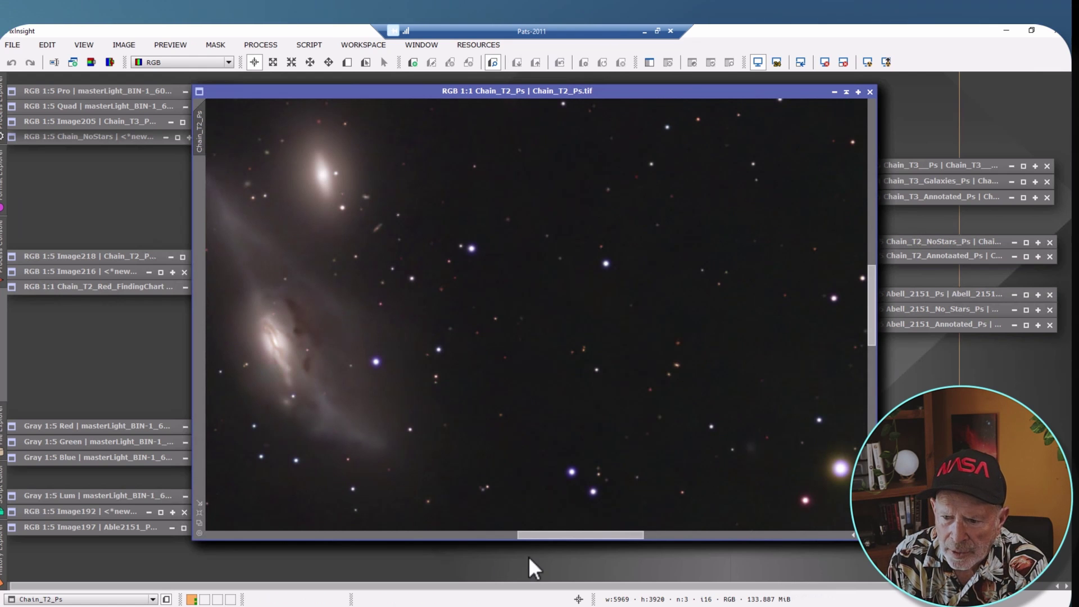
drag(557, 534, 508, 534)
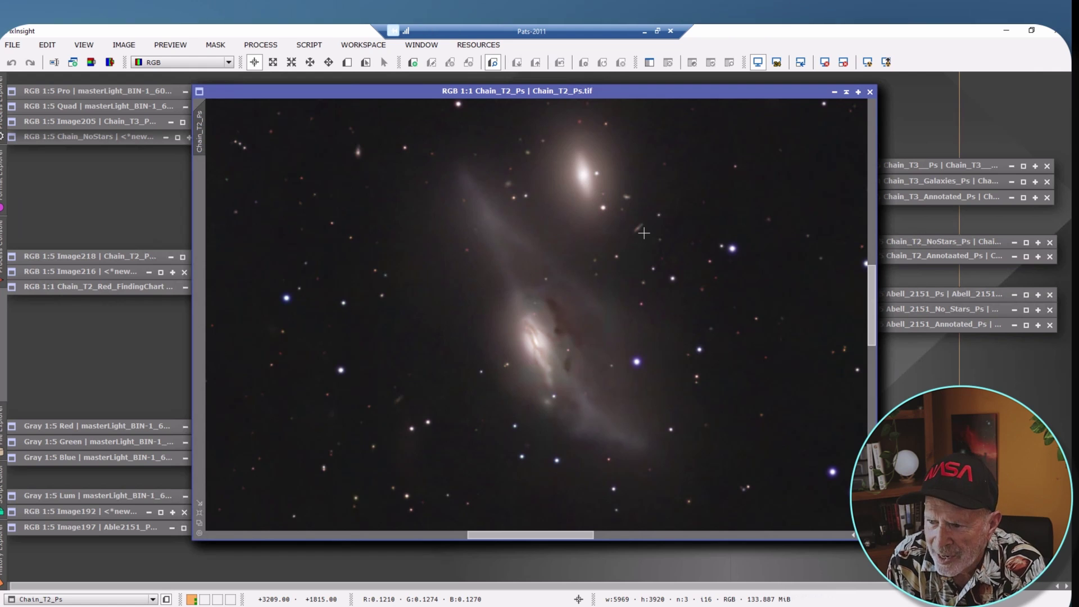
double_click(953, 241)
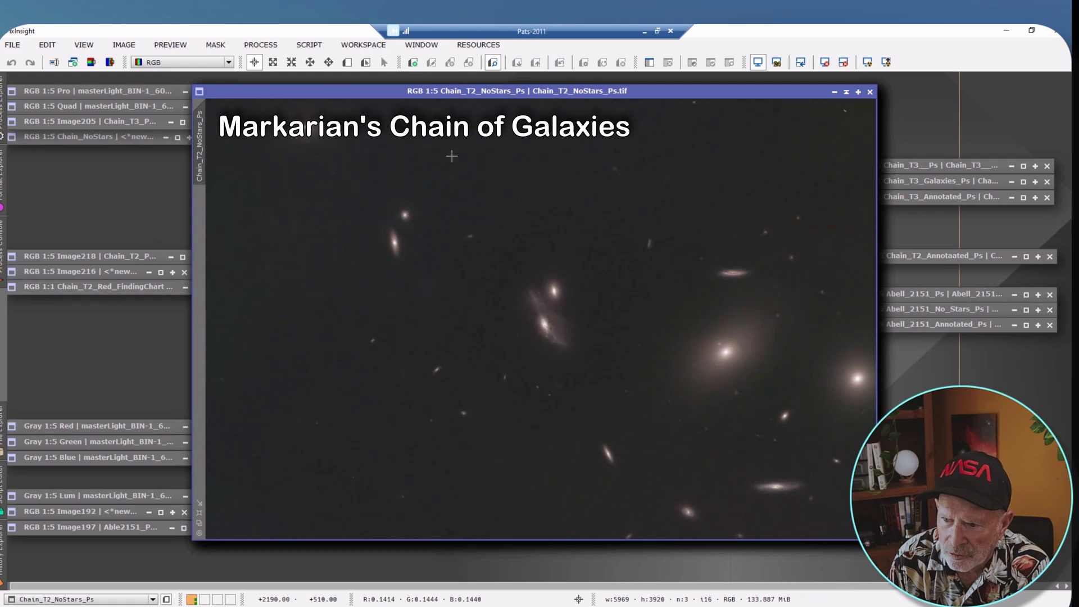
Step: Zoom in and back out on the starless Chain_T2_NoStars_Ps image
scroll(431, 379, up, 3)
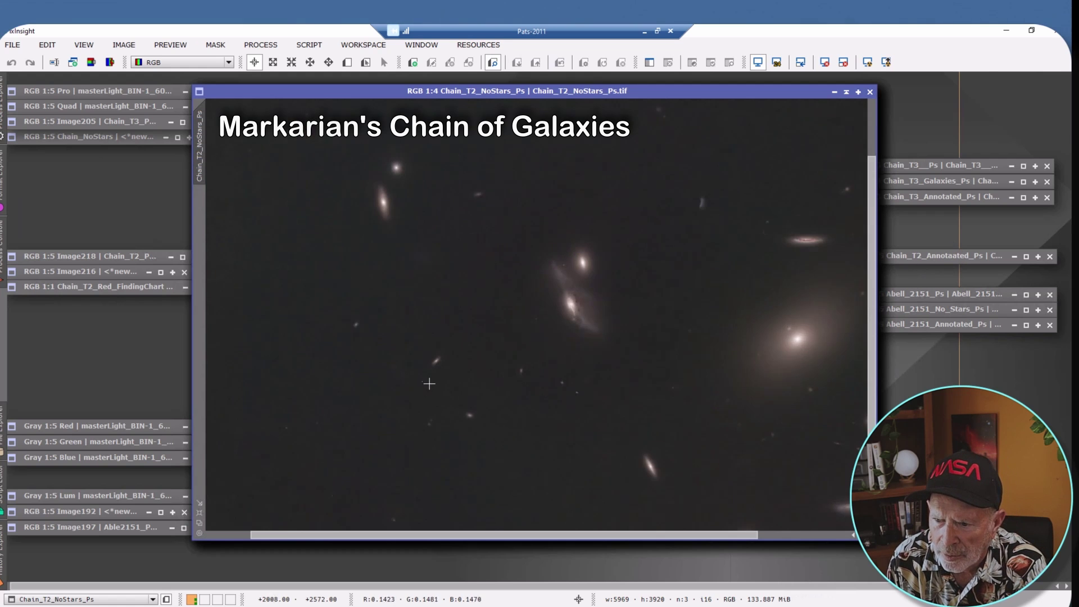
scroll(441, 390, up, 1)
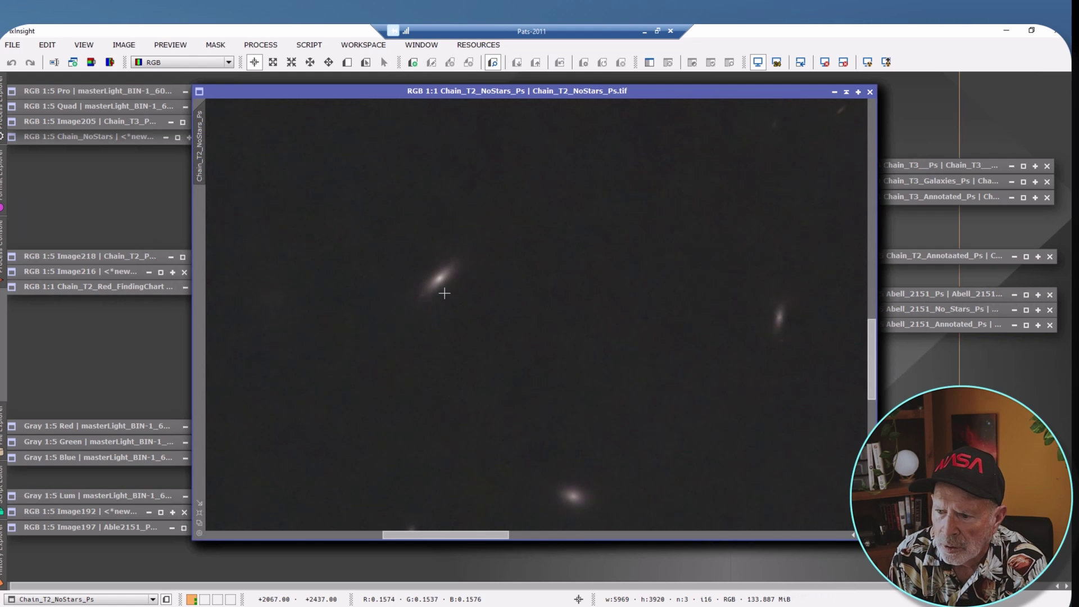
scroll(540, 340, down, 4)
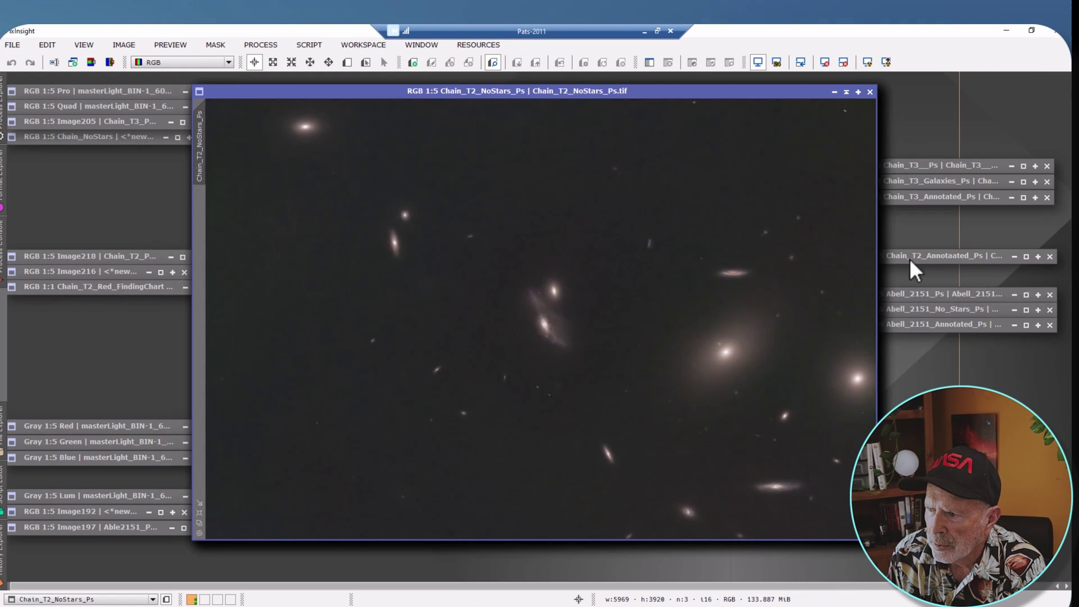
Step: Open the annotated Chain_T2_Annotaated_Ps image and zoom in and out to view it
double_click(943, 258)
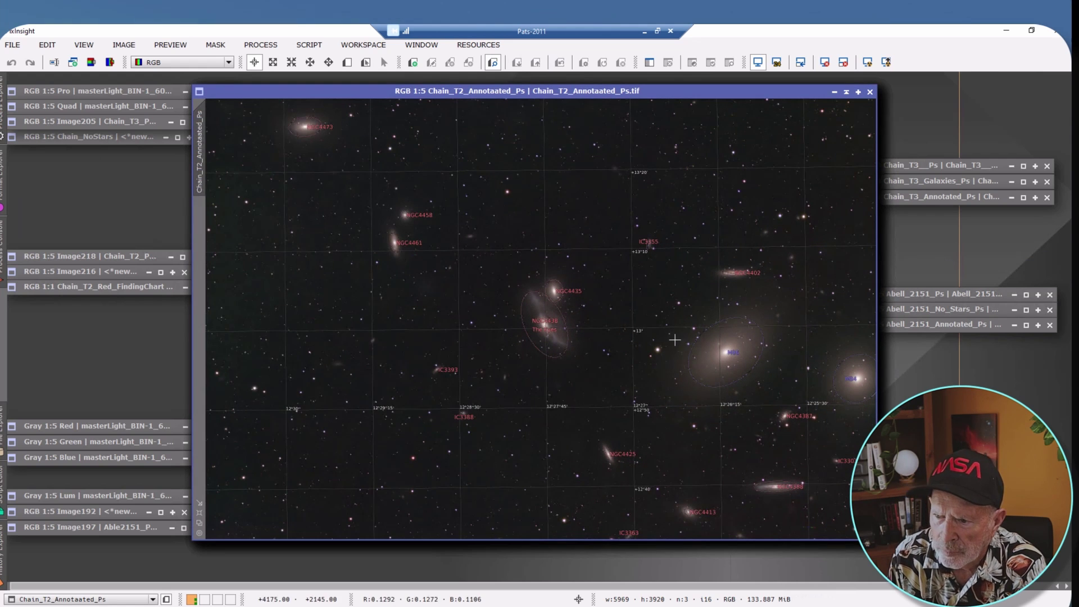
scroll(565, 313, down, 2)
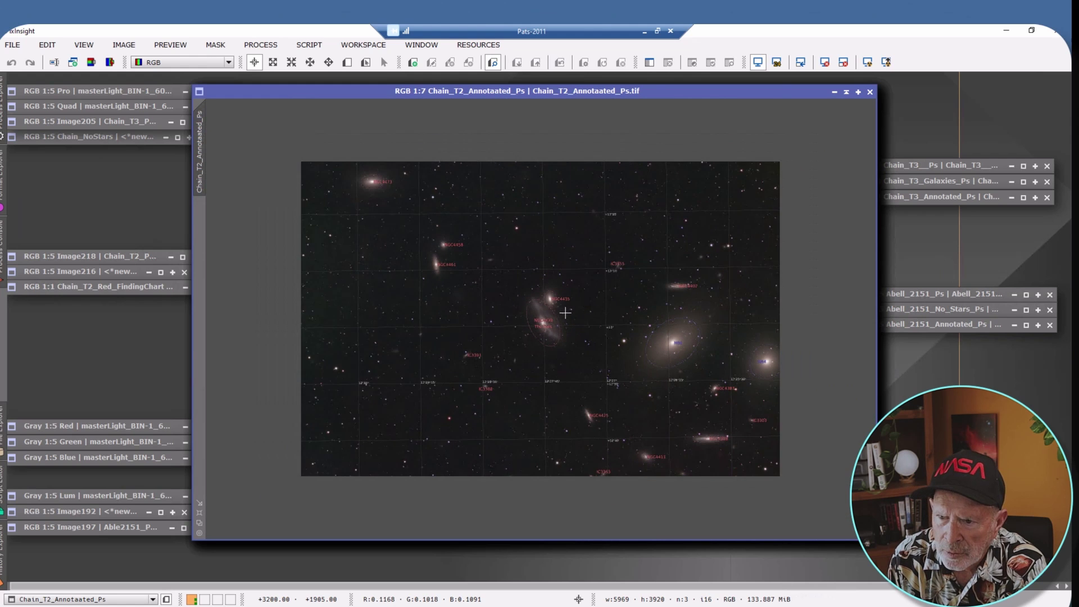
scroll(564, 313, up, 6)
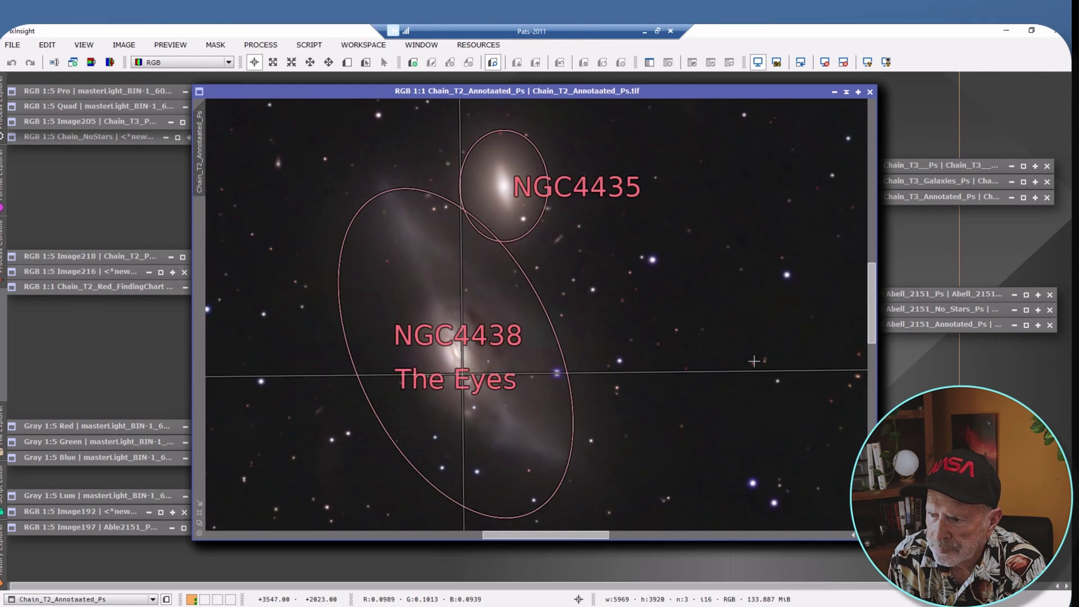
scroll(755, 354, down, 2)
scroll(755, 354, down, 2)
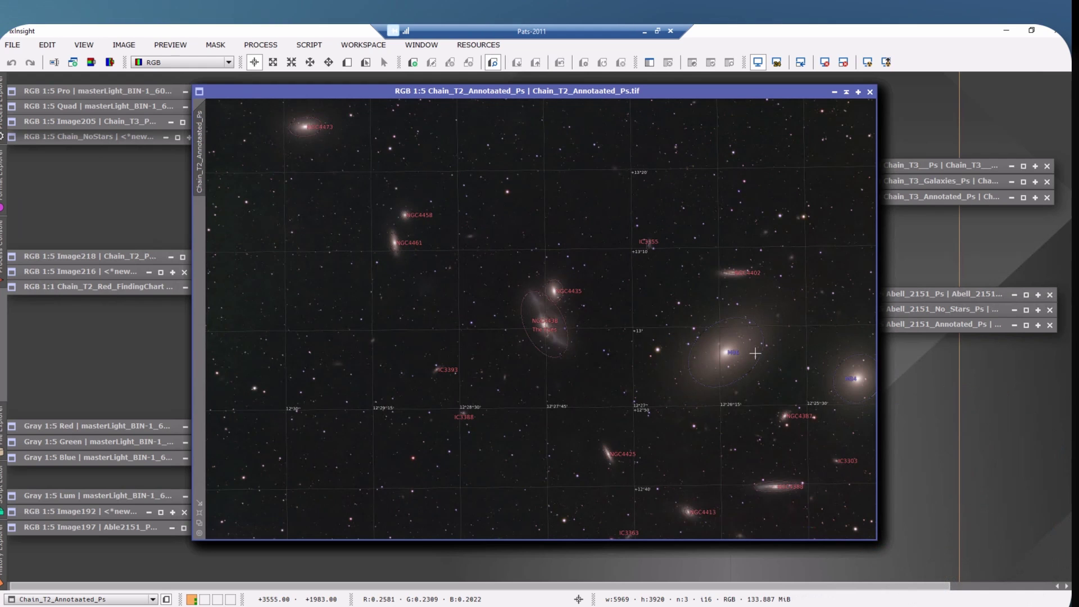
scroll(755, 355, down, 1)
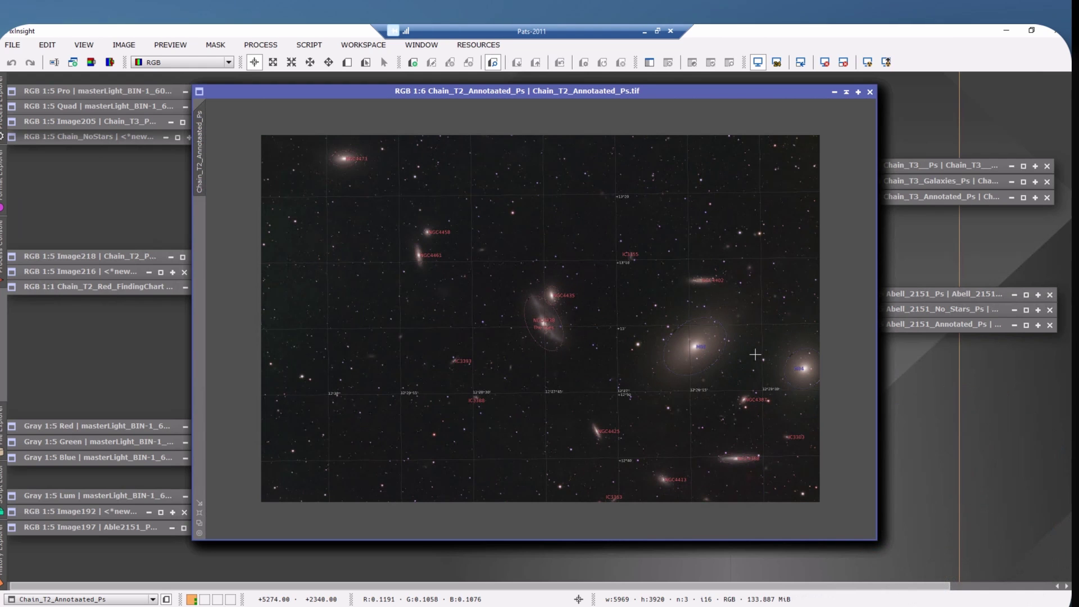
Step: Collapse the annotated, starless, colour, Lum, Blue and Green Chain_T2 windows, then zoom toward Abell 2151
click(848, 92)
click(847, 93)
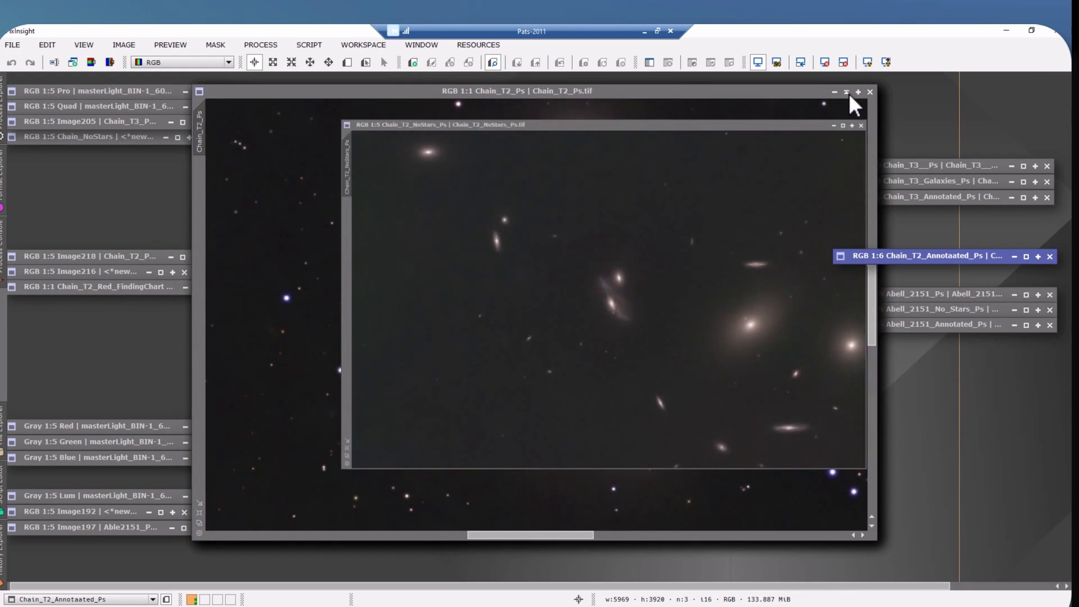
click(848, 93)
click(848, 92)
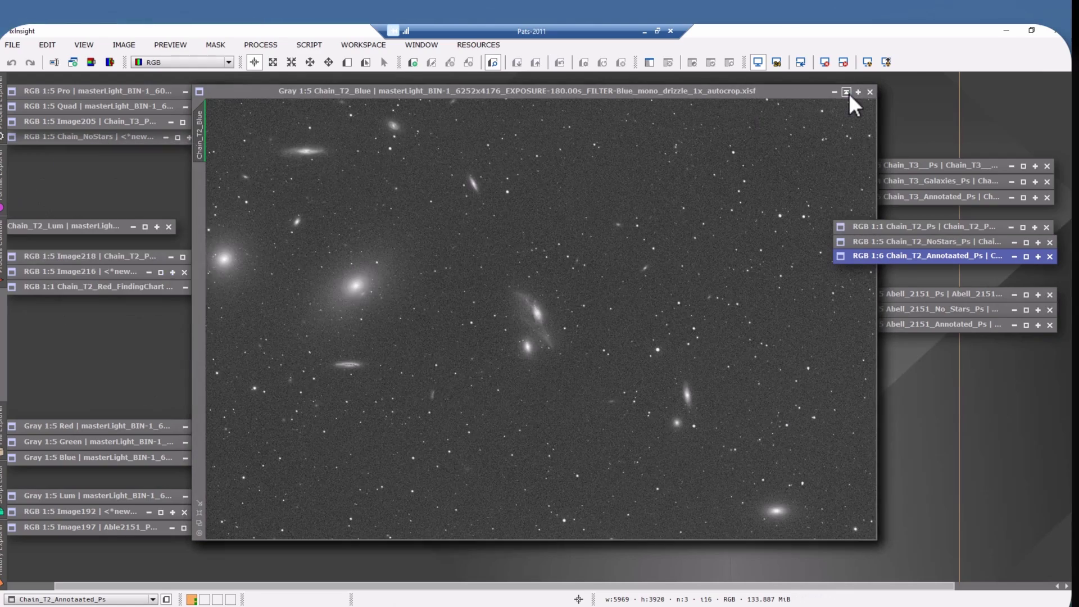
click(848, 92)
click(848, 93)
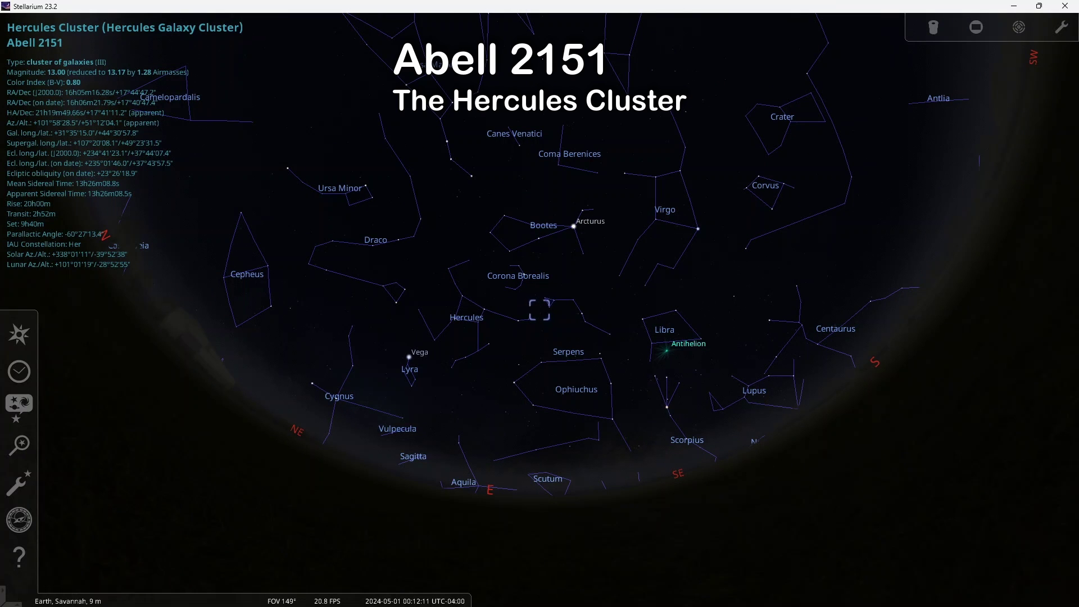
key(slash)
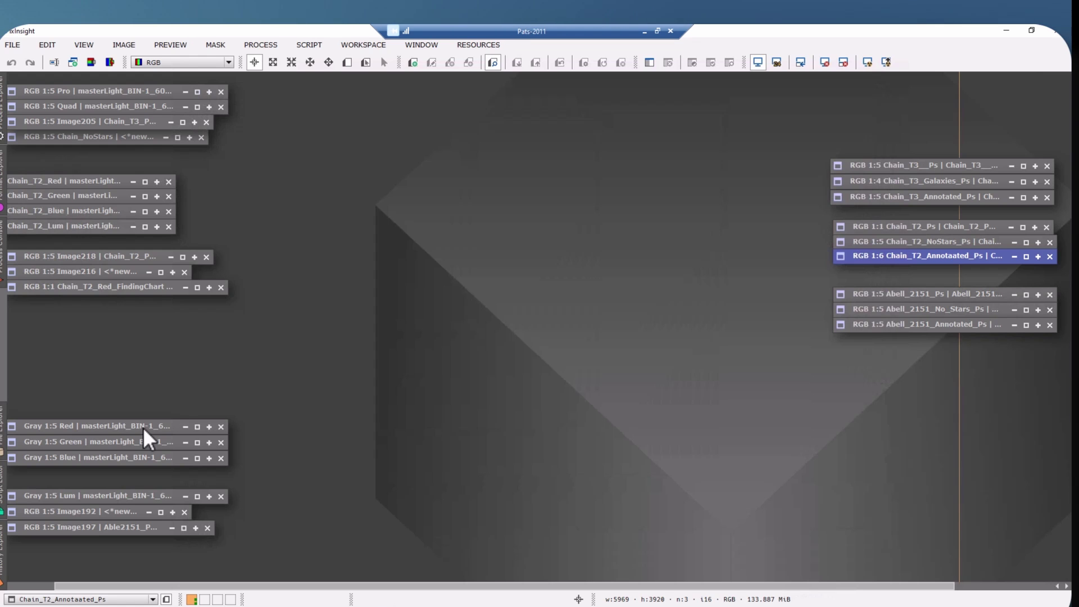
Step: Open the Abell 2151 red, green and blue frames, then the colour Abell_2151_Ps image
double_click(142, 427)
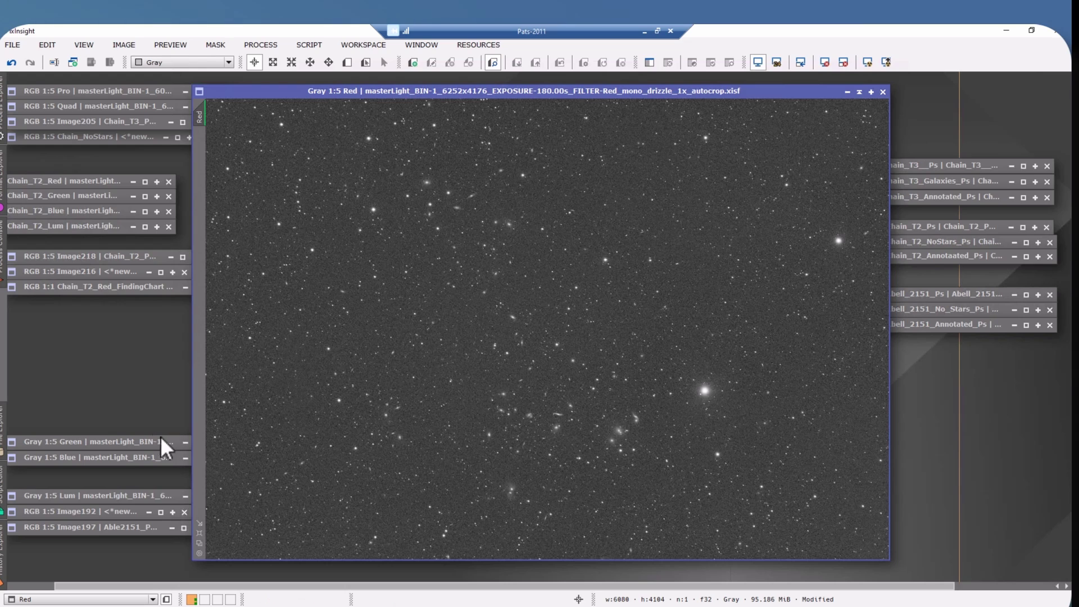
double_click(136, 441)
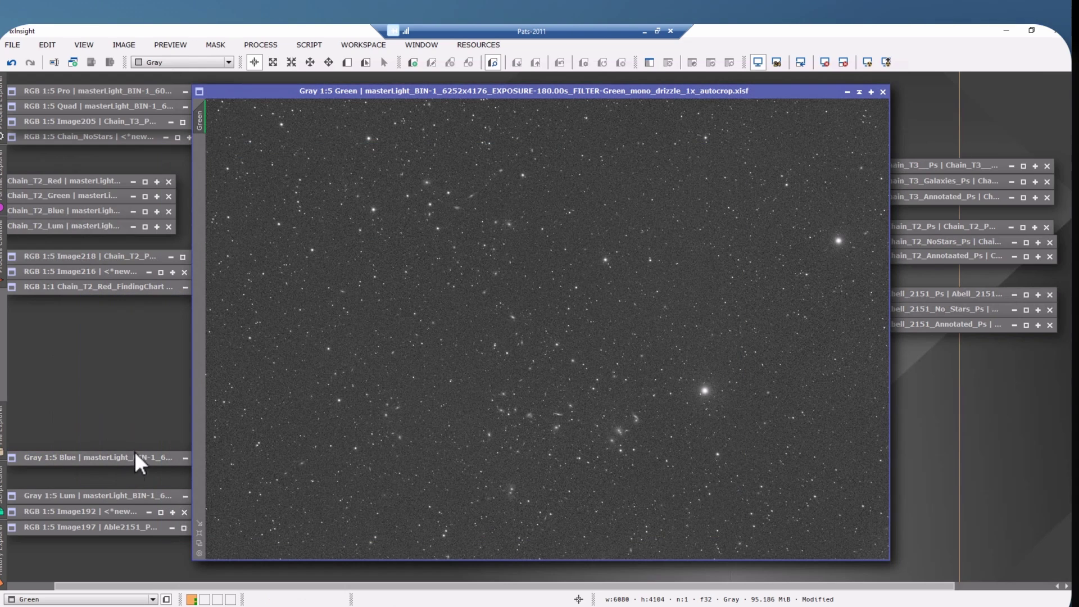
double_click(124, 457)
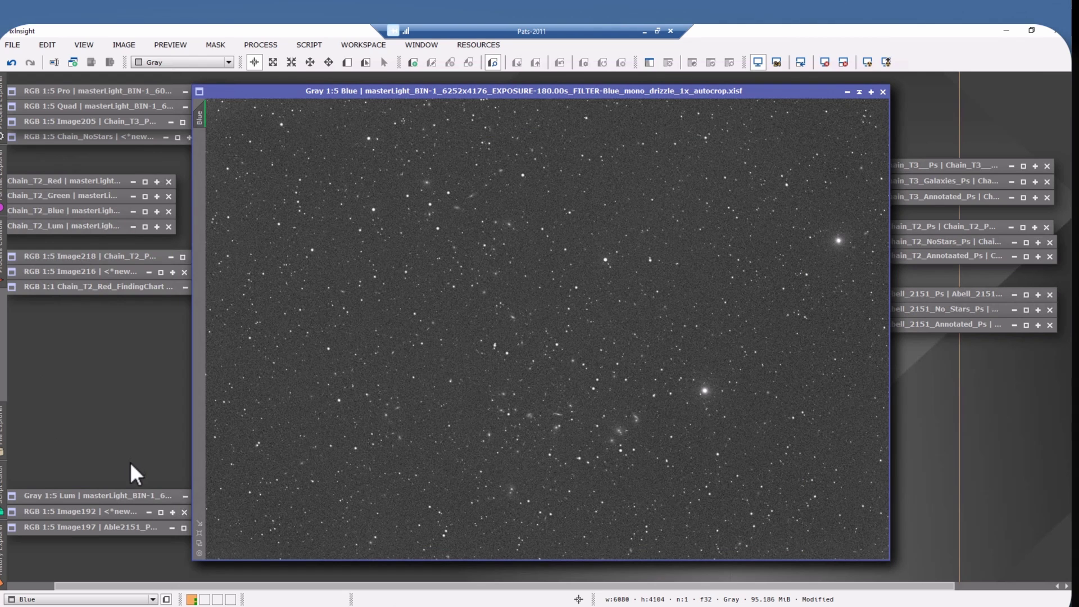
double_click(945, 294)
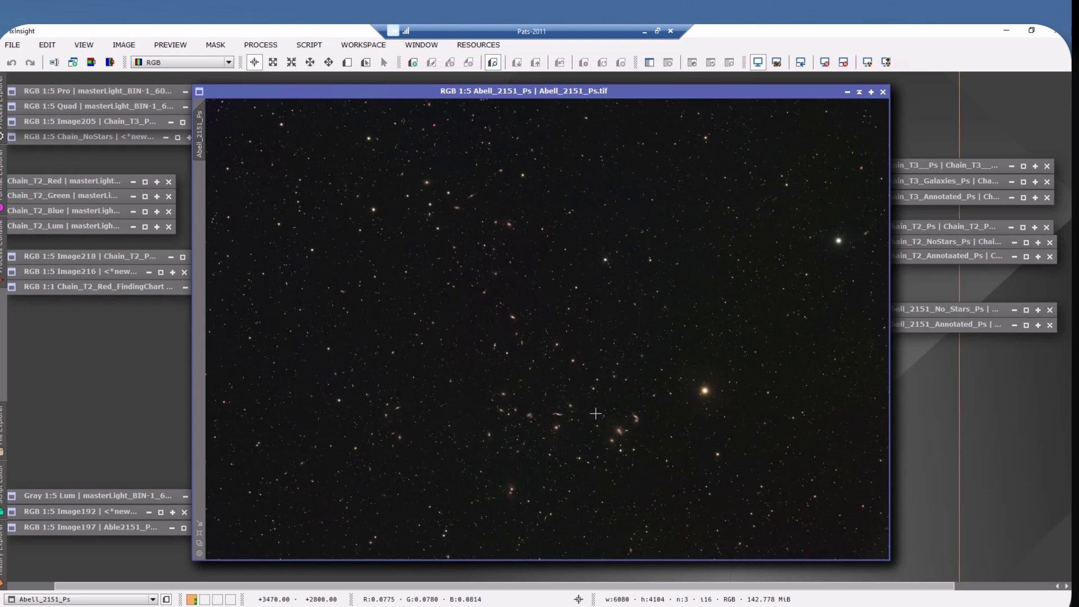
scroll(595, 414, down, 1)
scroll(595, 413, up, 5)
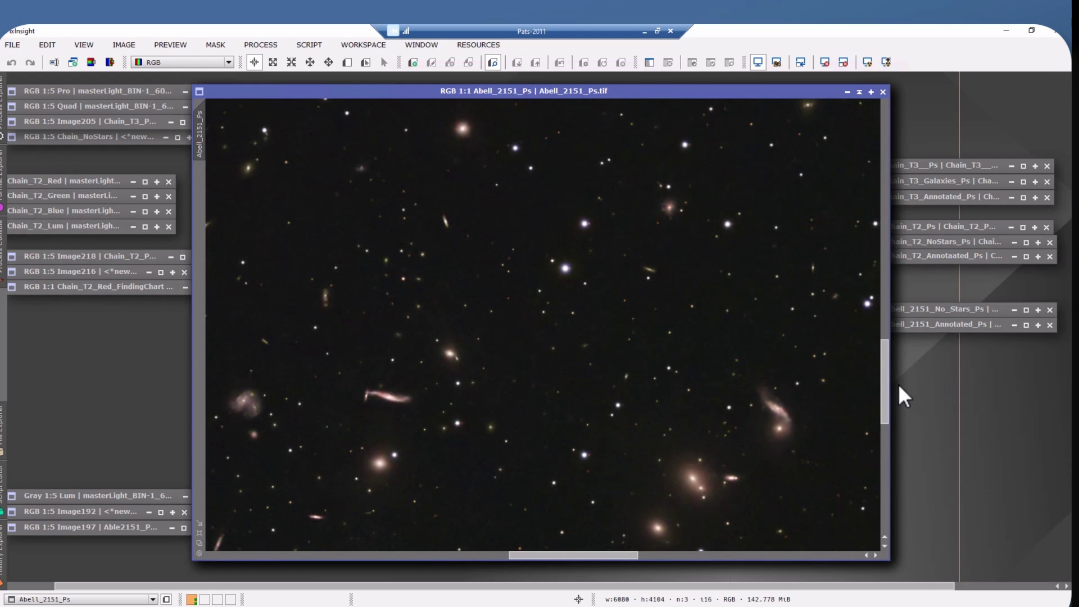
drag(886, 387, 887, 420)
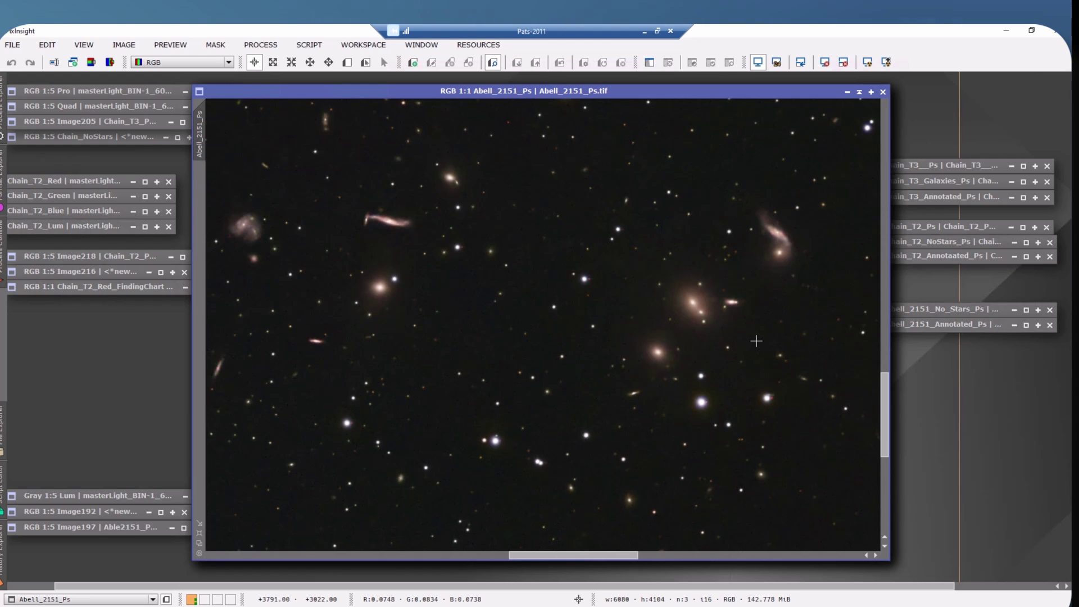
drag(888, 431, 890, 293)
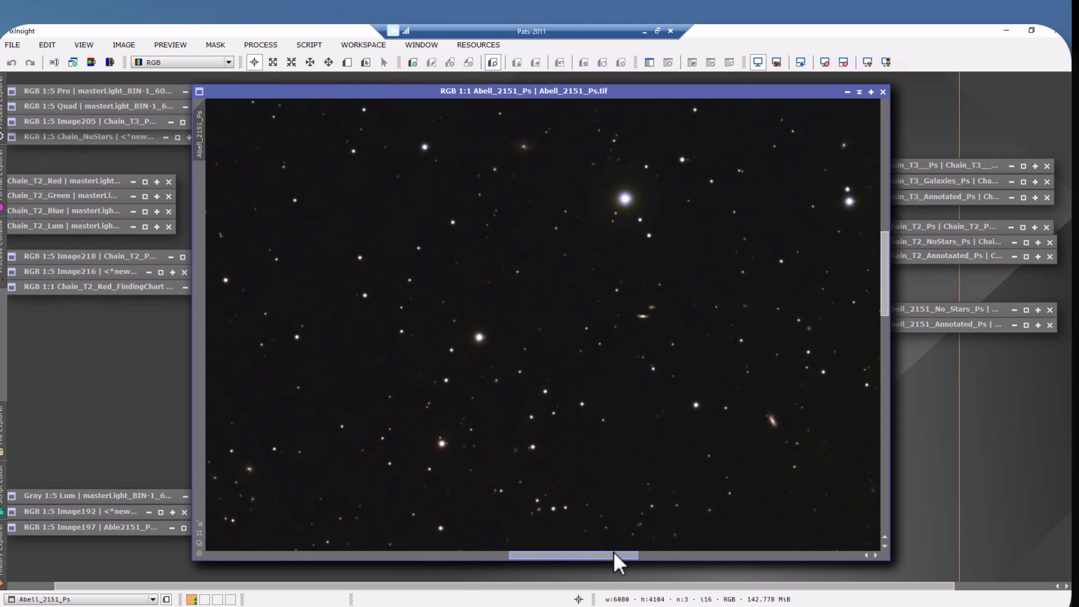
drag(613, 552, 498, 541)
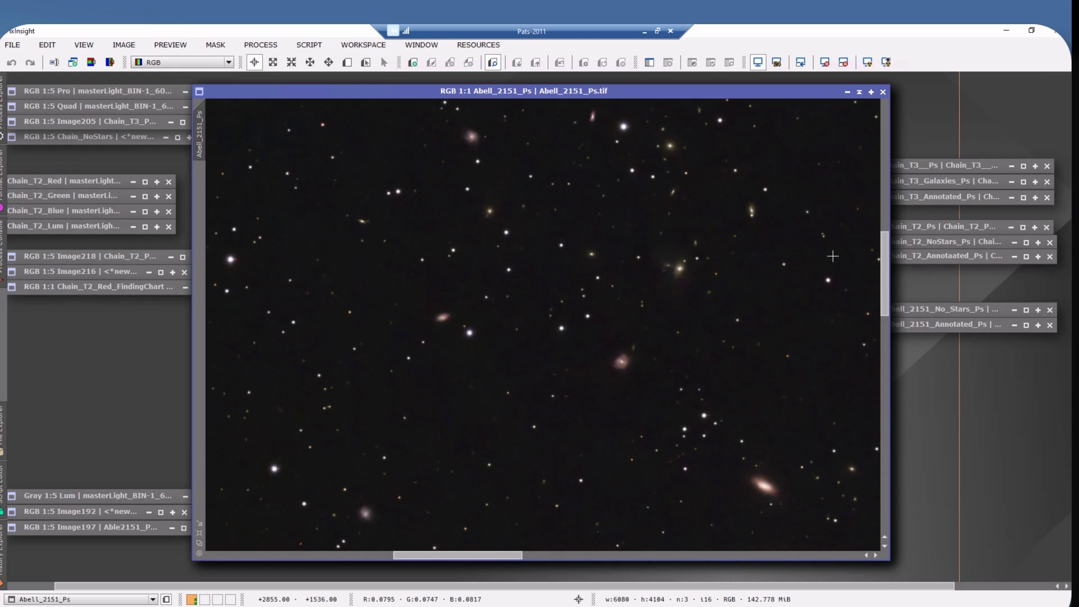
double_click(934, 311)
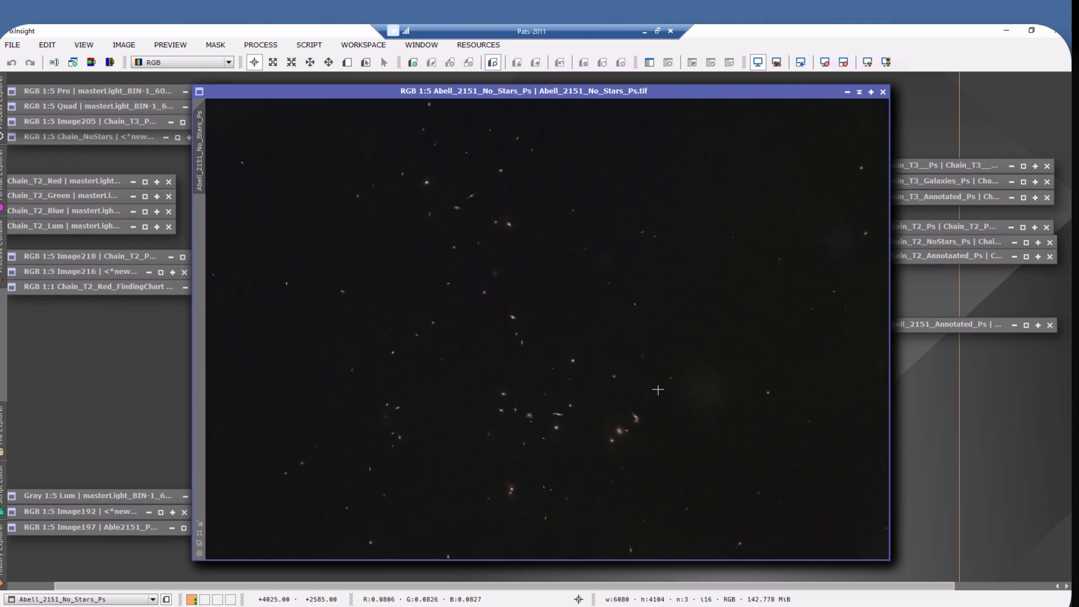
Step: Inspect Abell_2151_No_Stars_Ps at 1:1, then open the annotated Abell_2151_Annotated_Ps image
scroll(501, 320, up, 4)
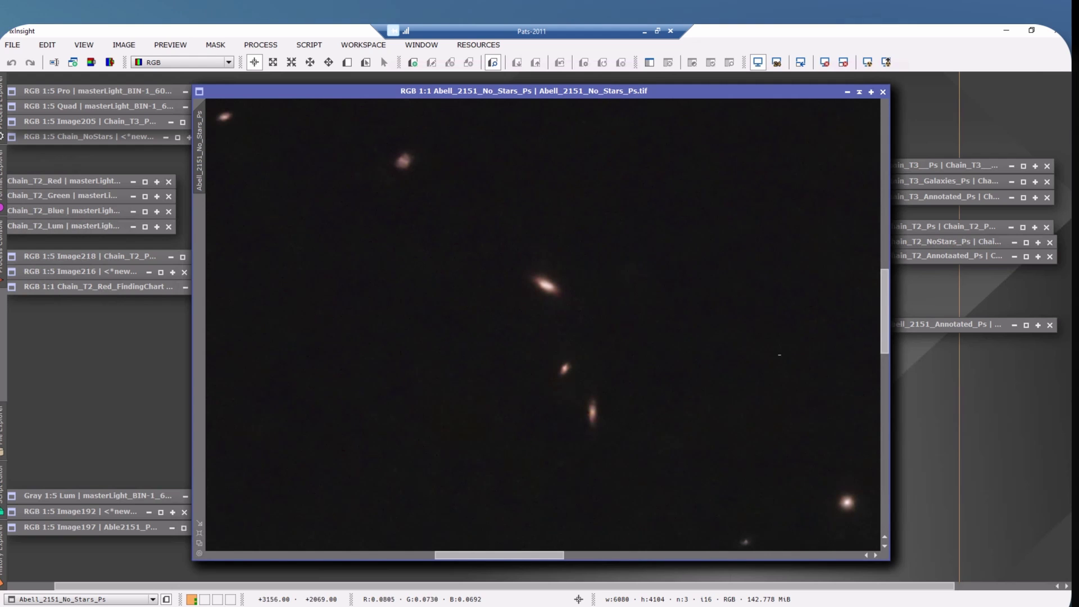
drag(885, 346, 902, 444)
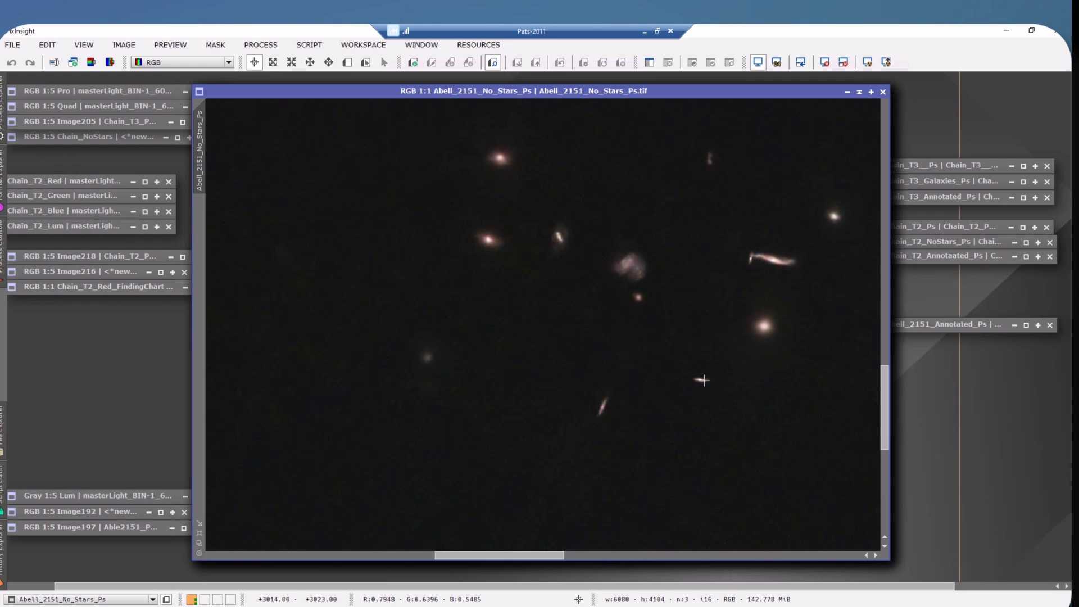
double_click(964, 326)
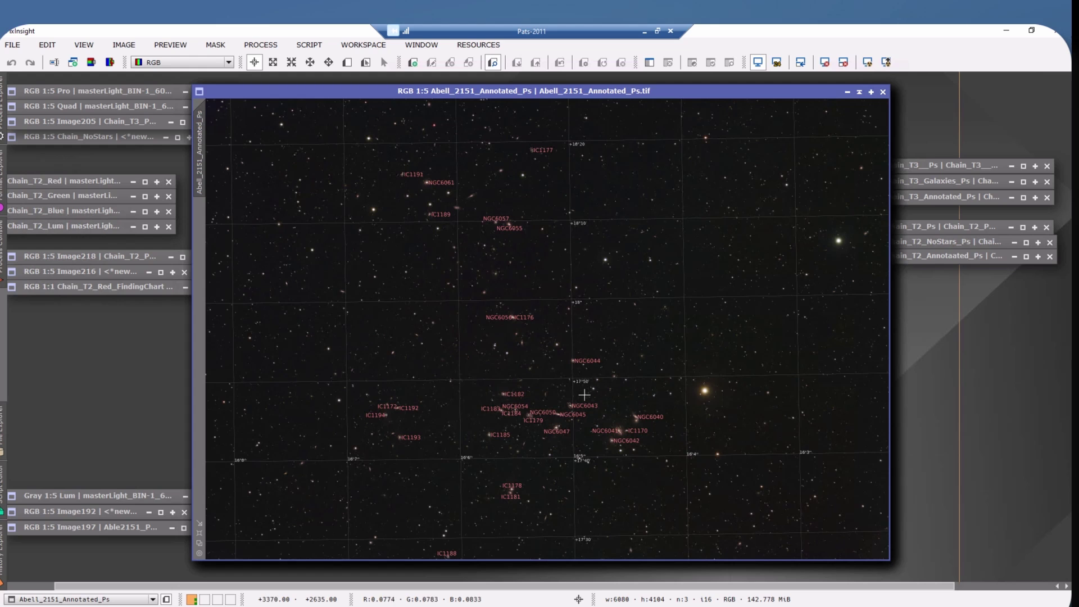
Step: Zoom into the Abell 2151 labels (NGC6041, NGC6045, IC1170), then back out to 1:5
scroll(576, 413, up, 3)
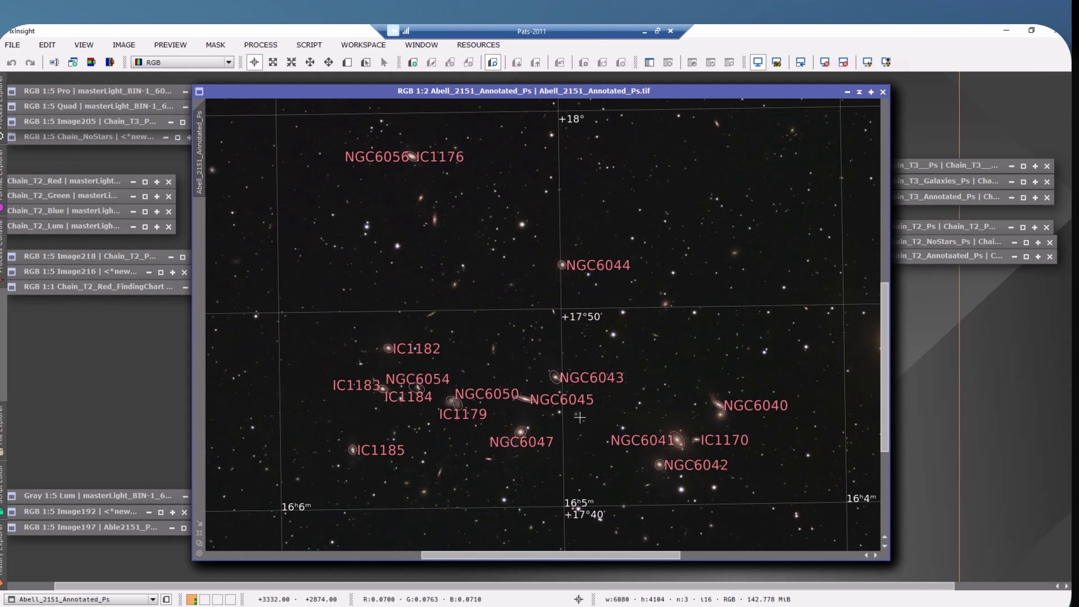
scroll(590, 376, up, 1)
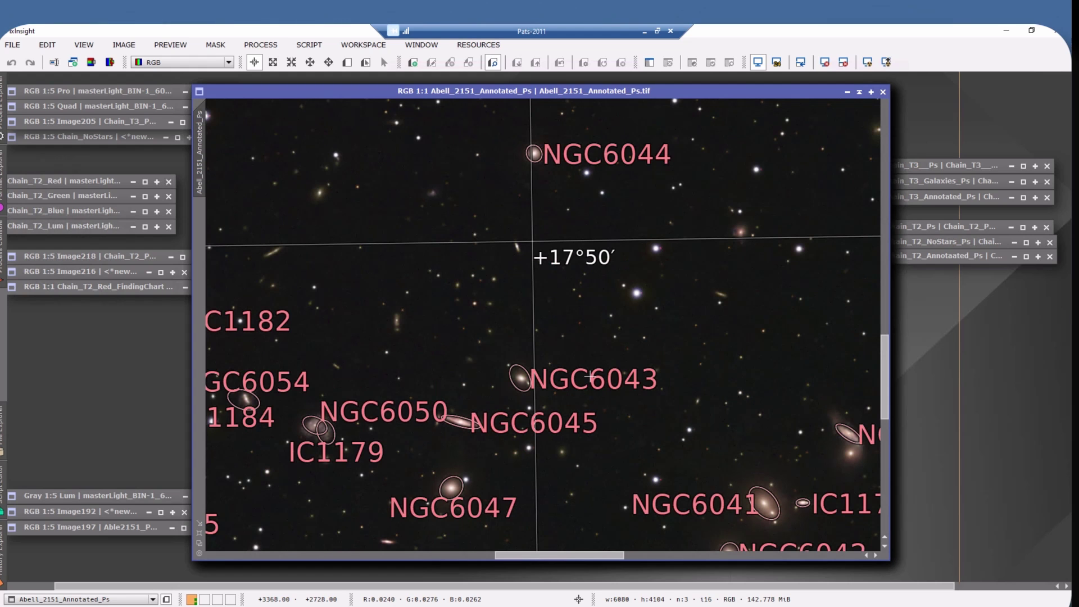
scroll(590, 376, down, 4)
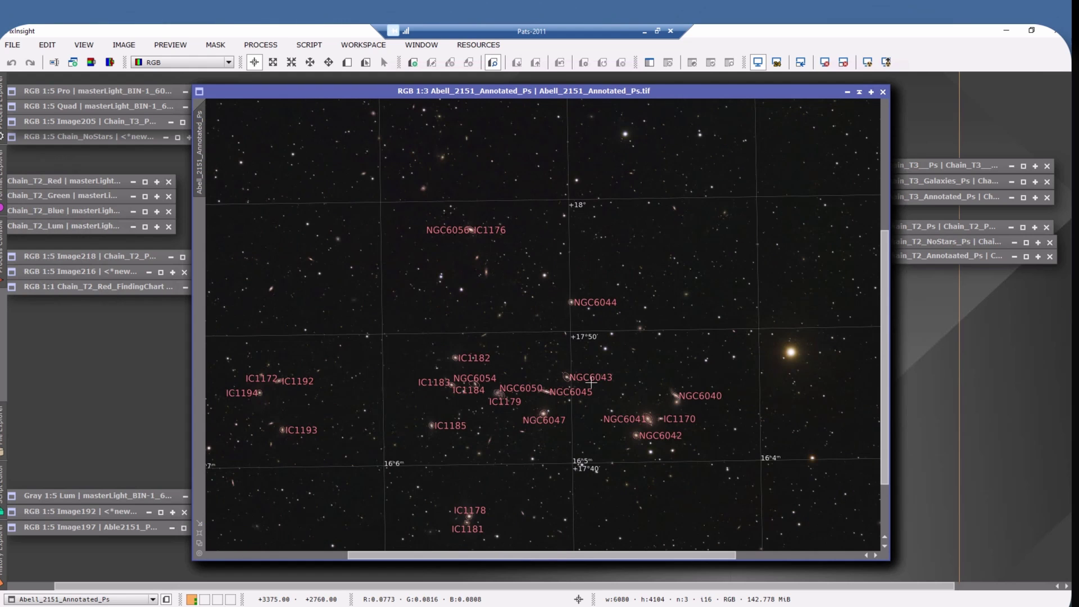